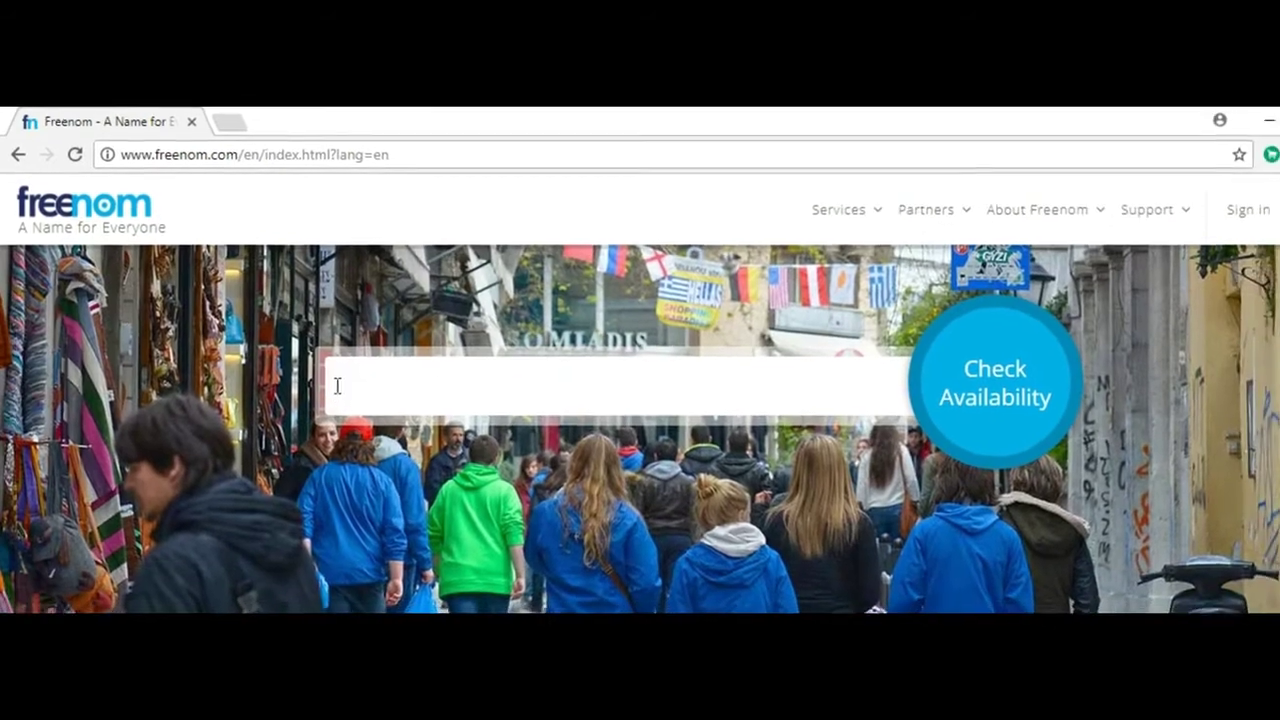
Enter 'creativezstudioz' in the Freenom domain search box.
{"action": "type", "text": "creativezs"}
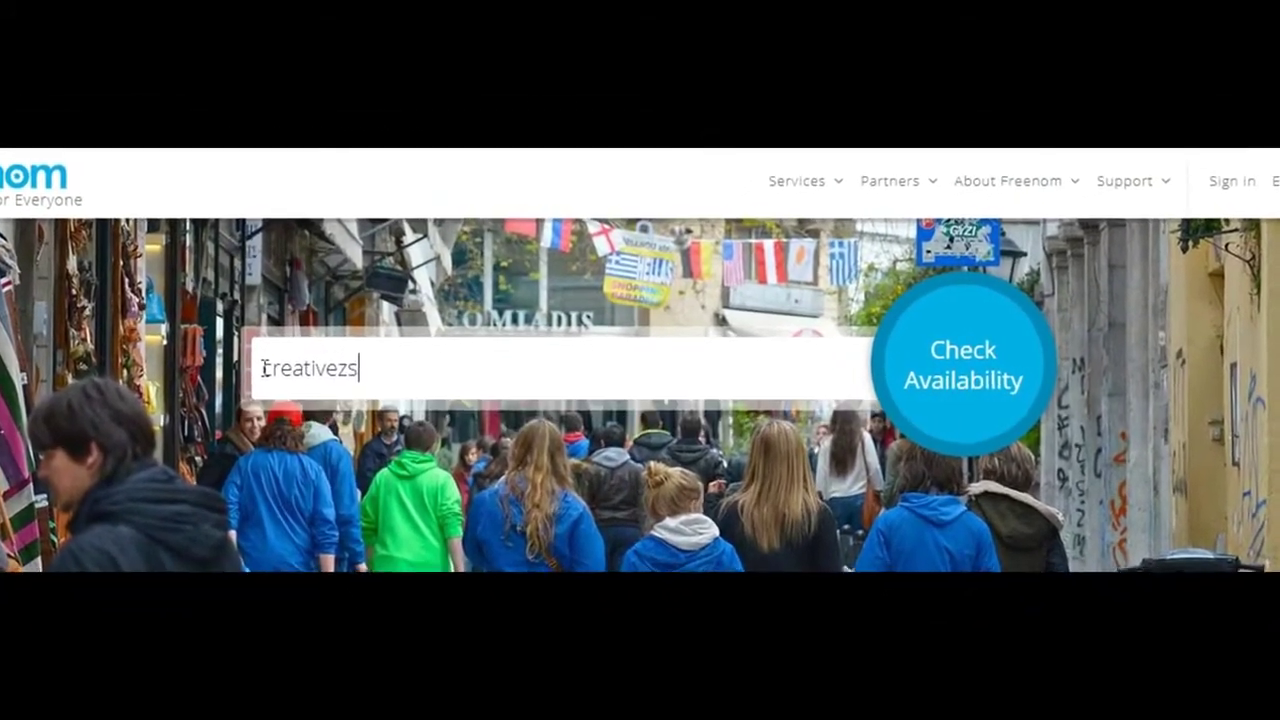
{"action": "type", "text": "tudioz"}
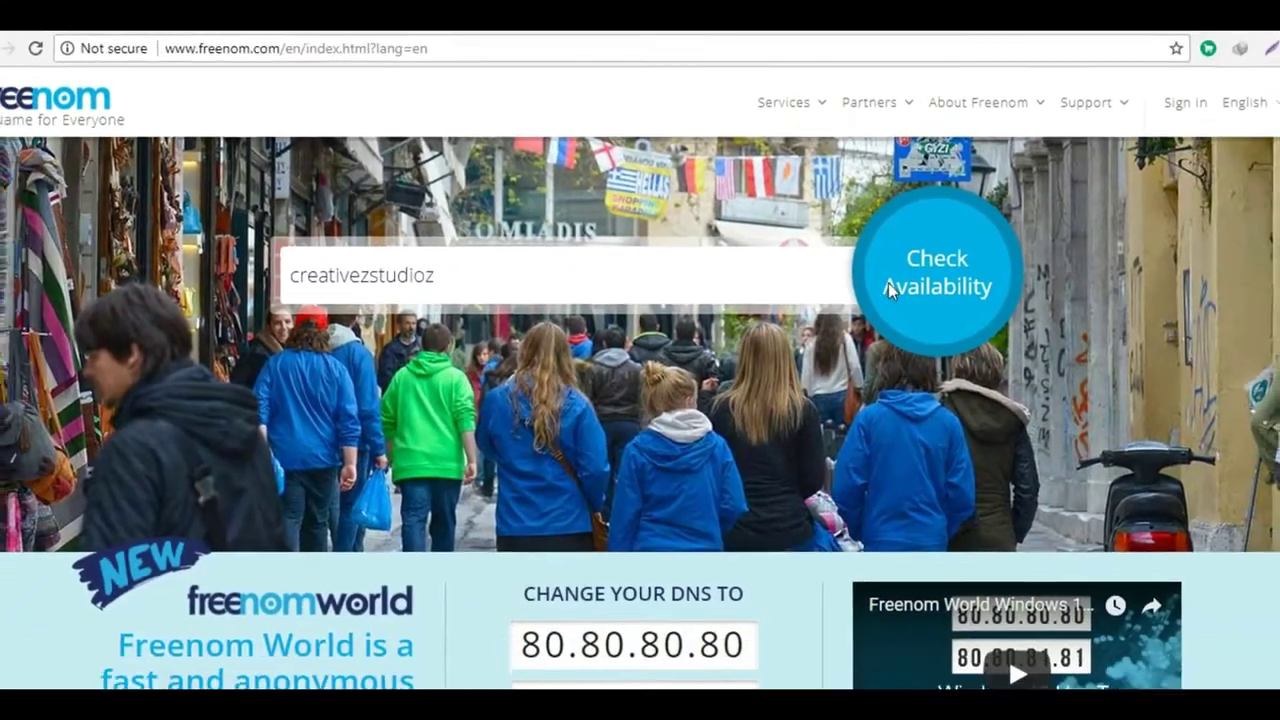
Check which creativezstudioz domains are available for free.
{"action": "left_click", "coordinate": [912, 325]}
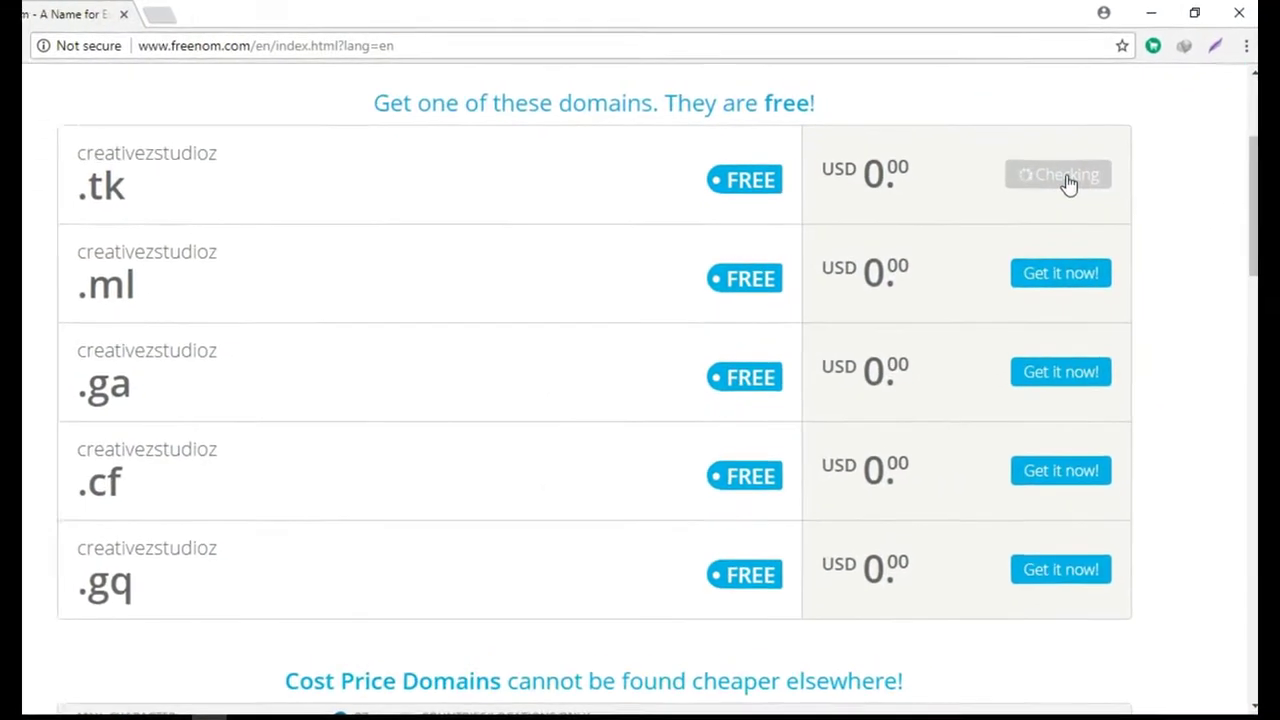
{"action": "scroll", "coordinate": [1225, 222], "scroll_direction": "up", "scroll_amount": 3}
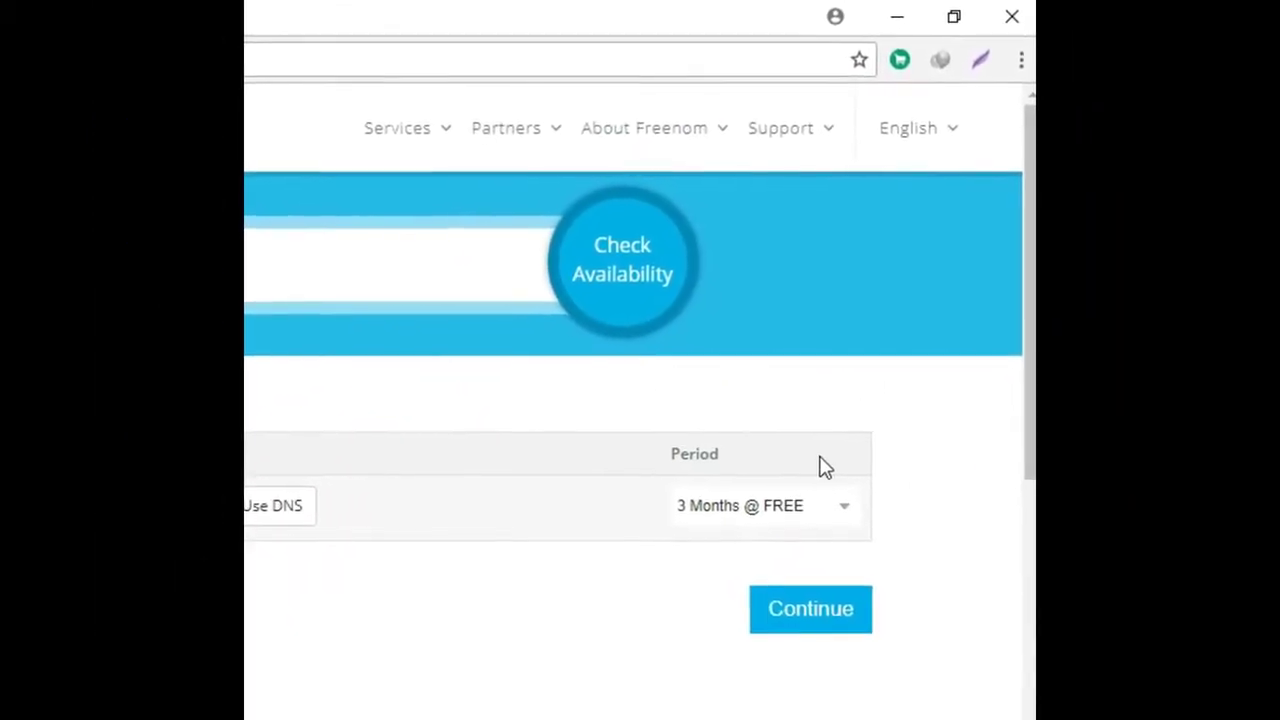
Set the registration period to 12 Months @ FREE, continue, and sign in as an existing user.
{"action": "left_click", "coordinate": [817, 505]}
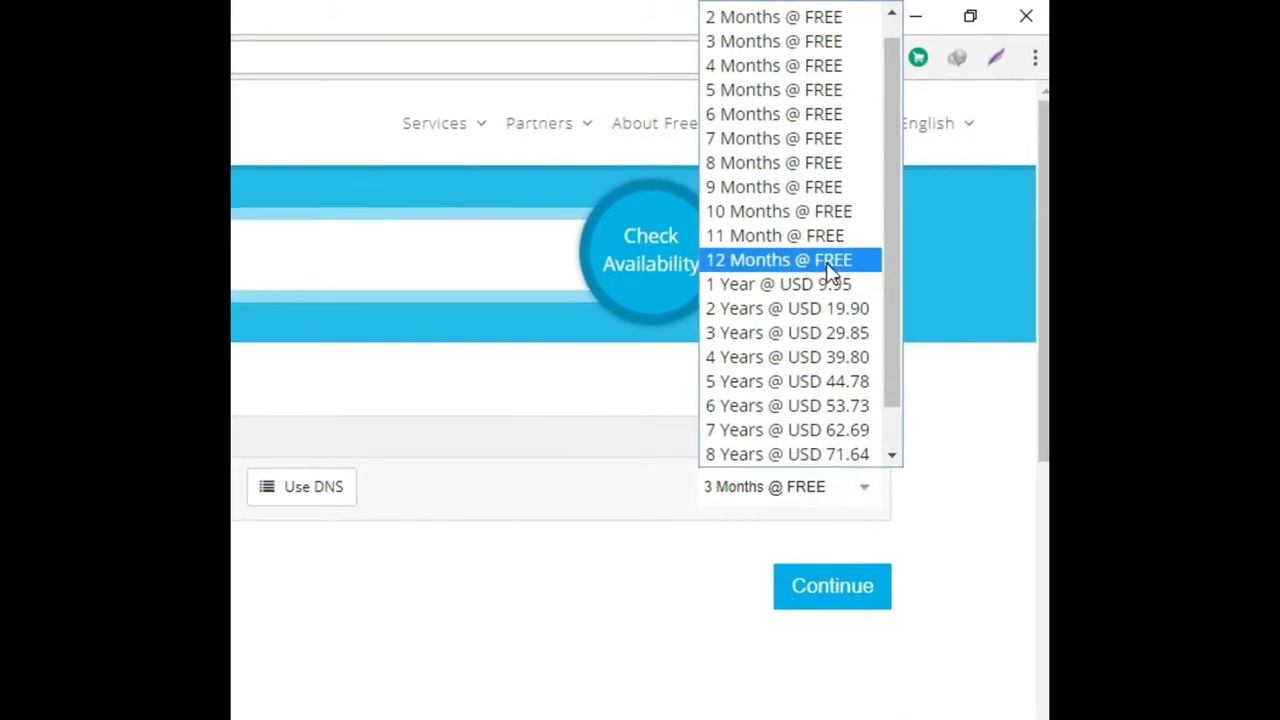
{"action": "left_click", "coordinate": [828, 262]}
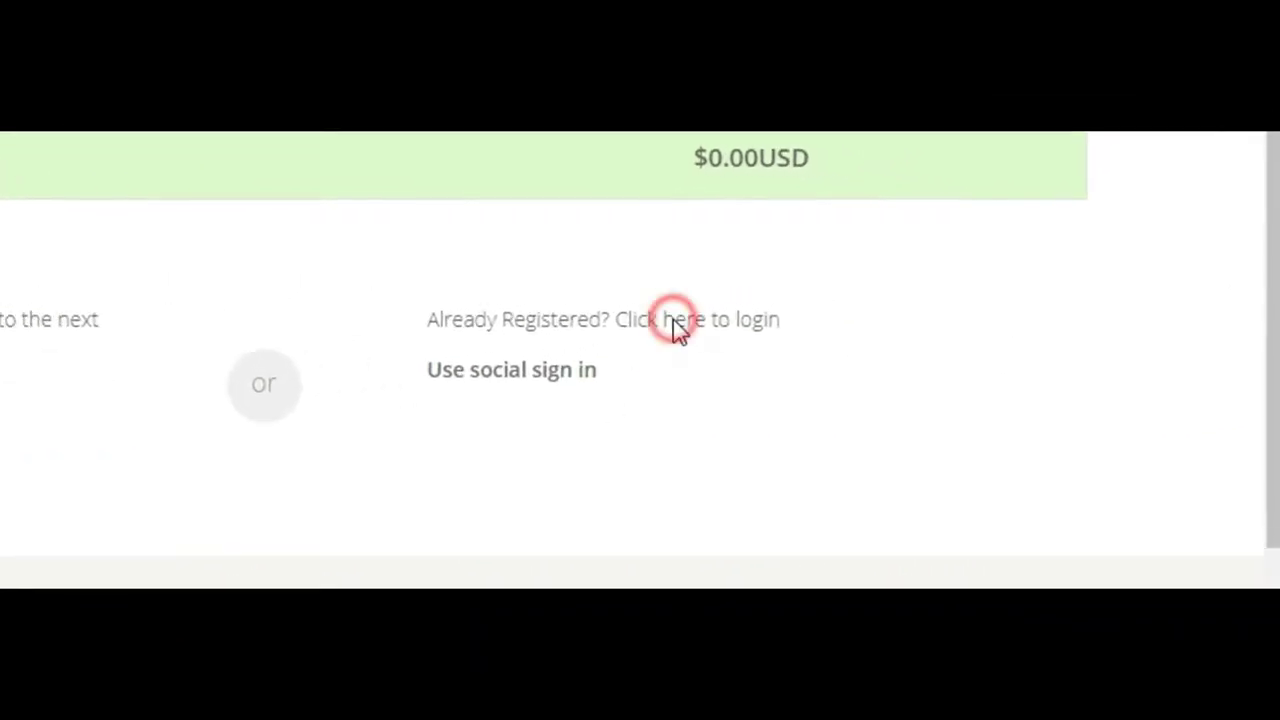
{"action": "left_click", "coordinate": [673, 319]}
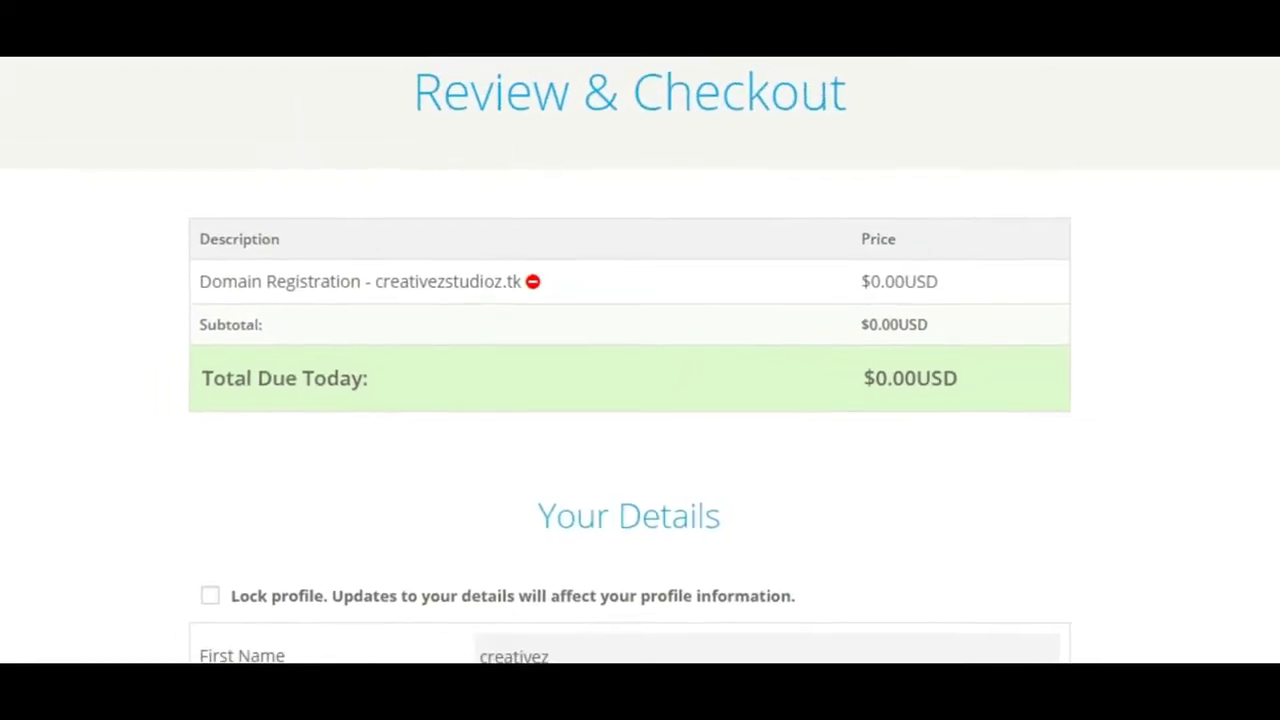
Accept the Terms & Conditions and complete the free domain order.
{"action": "scroll", "coordinate": [640, 360], "scroll_direction": "down", "scroll_amount": 10}
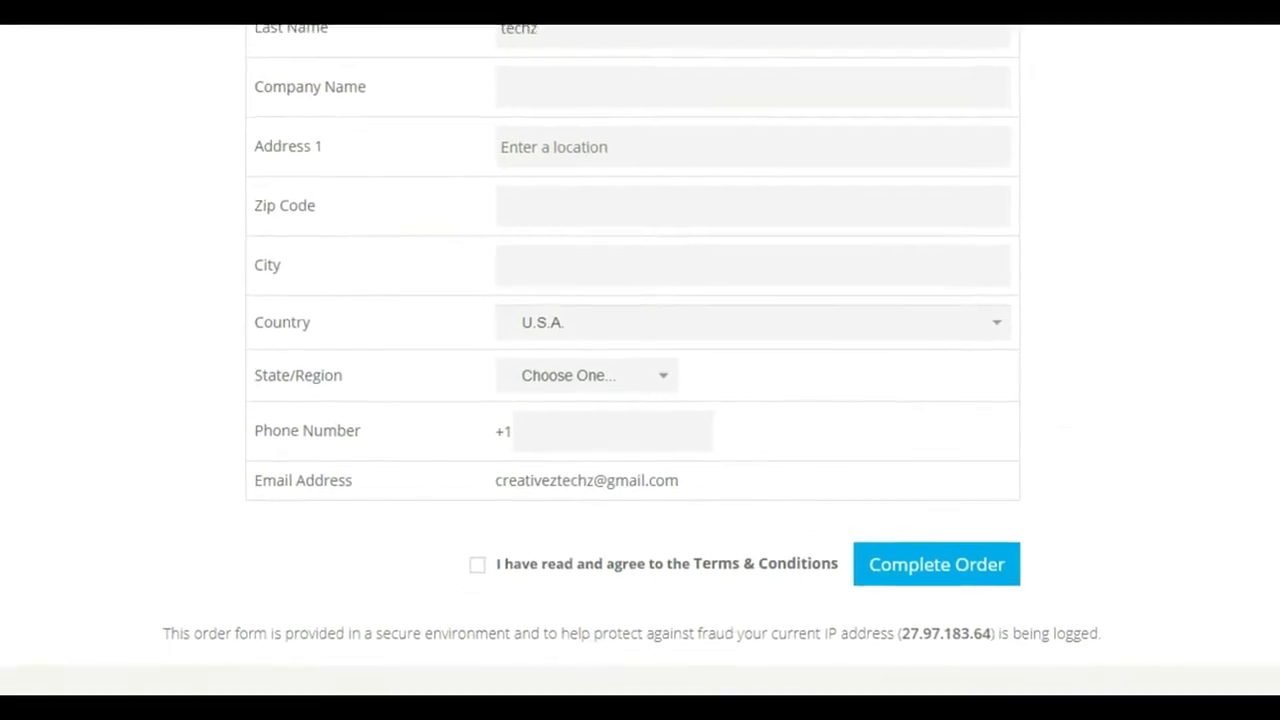
{"action": "left_click", "coordinate": [477, 564]}
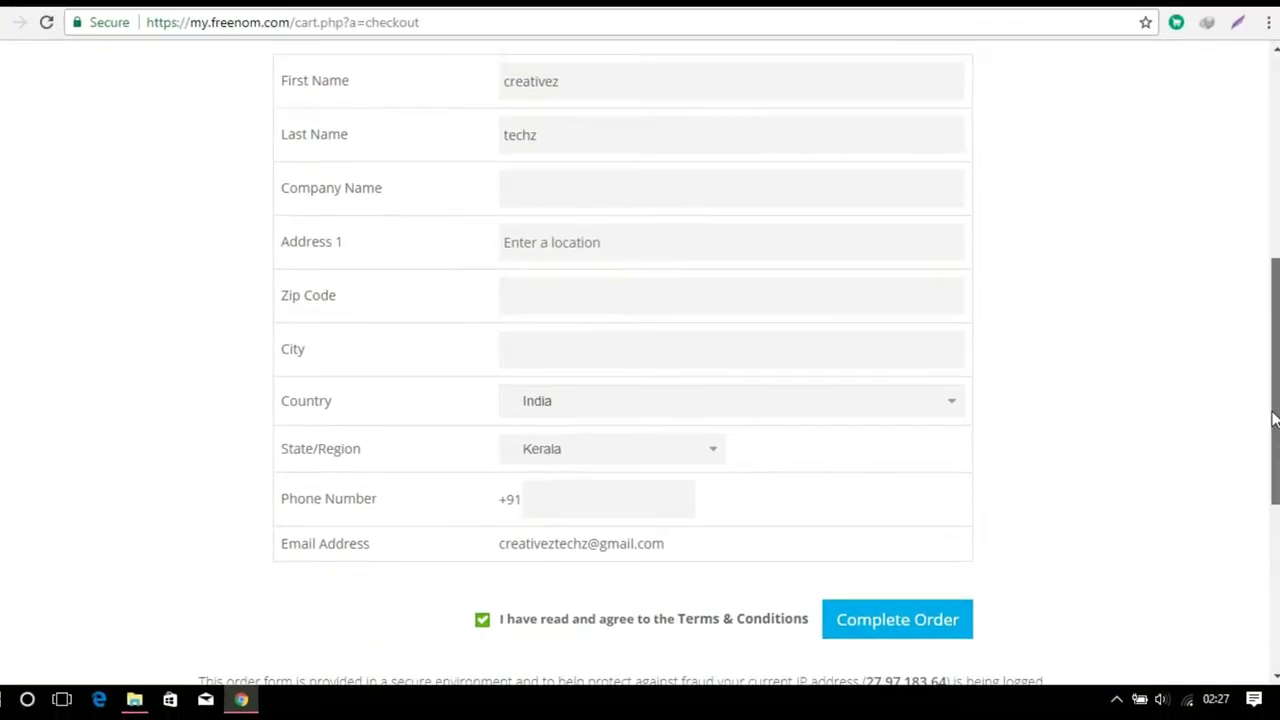
{"action": "scroll", "coordinate": [1257, 349], "scroll_direction": "up", "scroll_amount": 2}
{"action": "scroll", "coordinate": [1257, 366], "scroll_direction": "down", "scroll_amount": 2}
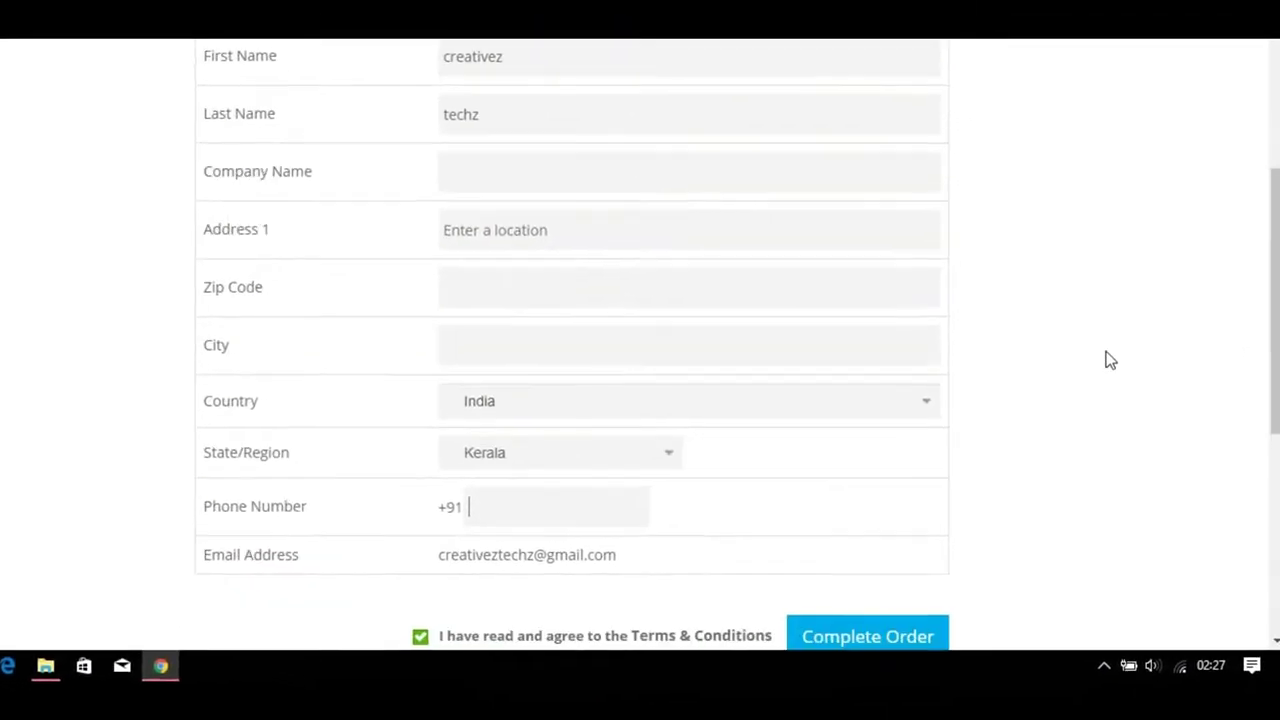
{"action": "left_click", "coordinate": [840, 636]}
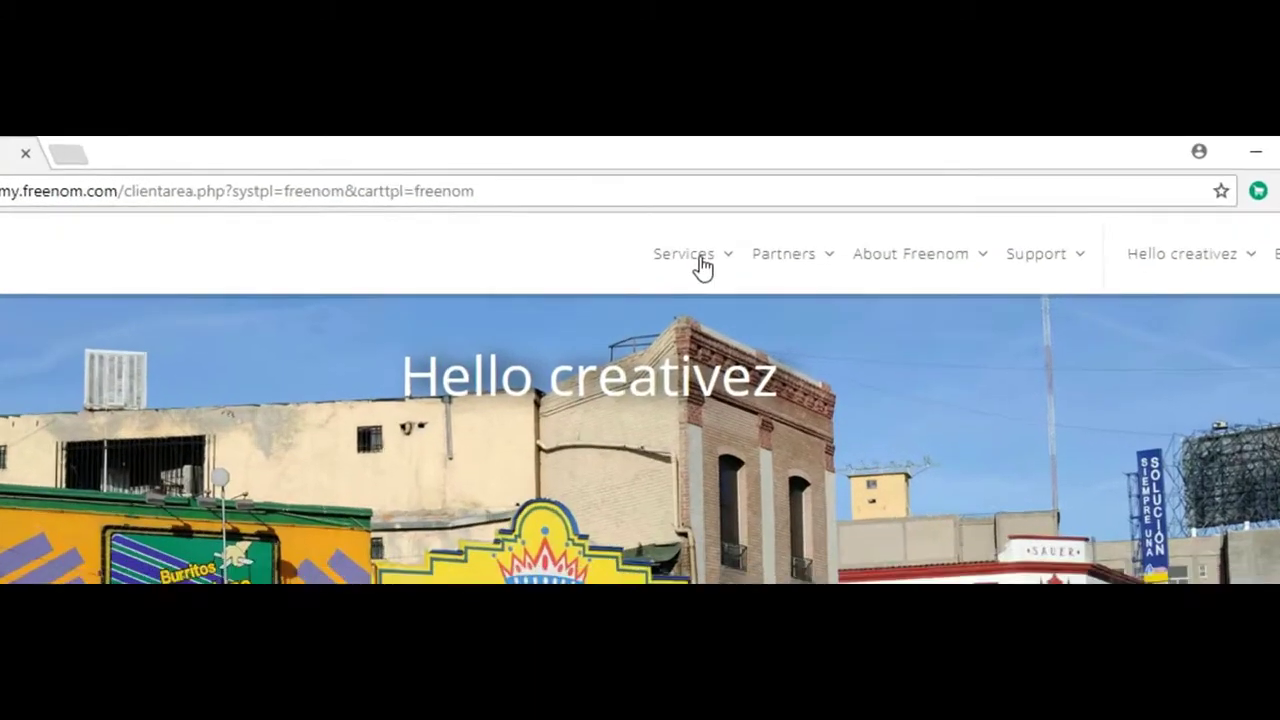
Go to Services > My Domains and manage creativezstudioz.tk.
{"action": "left_click", "coordinate": [722, 274]}
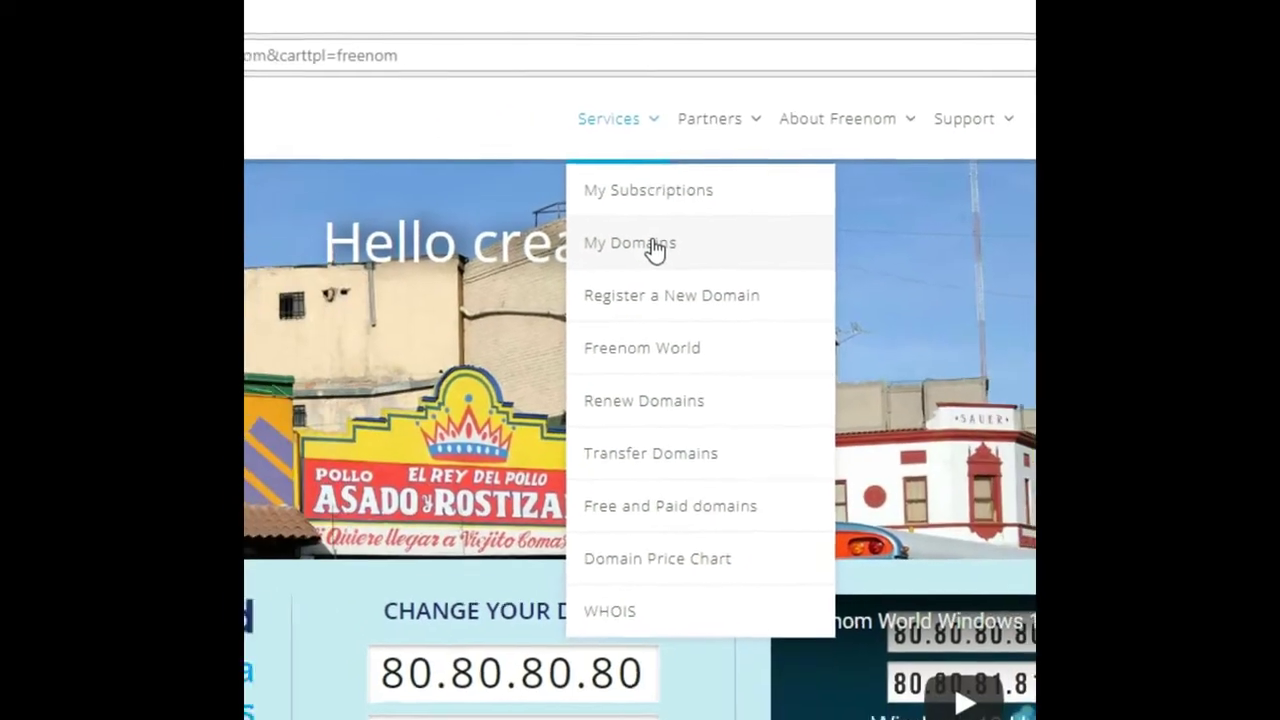
{"action": "left_click", "coordinate": [620, 262]}
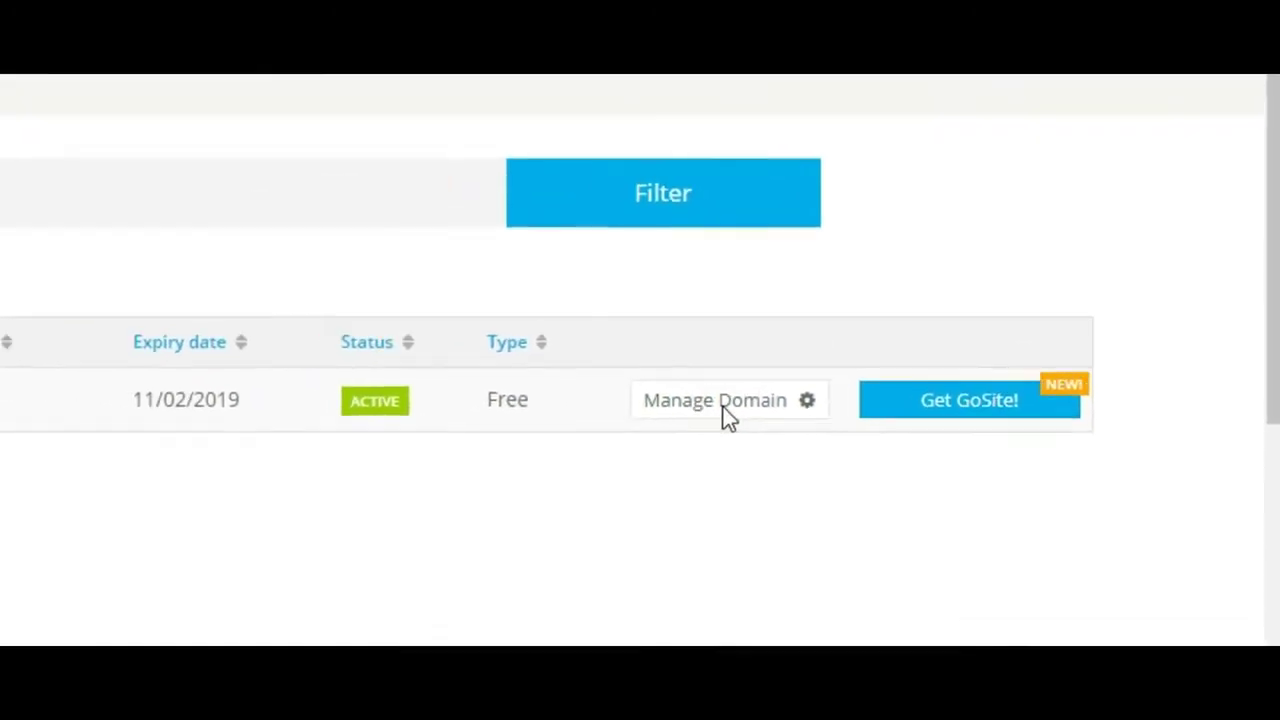
{"action": "left_click", "coordinate": [724, 410]}
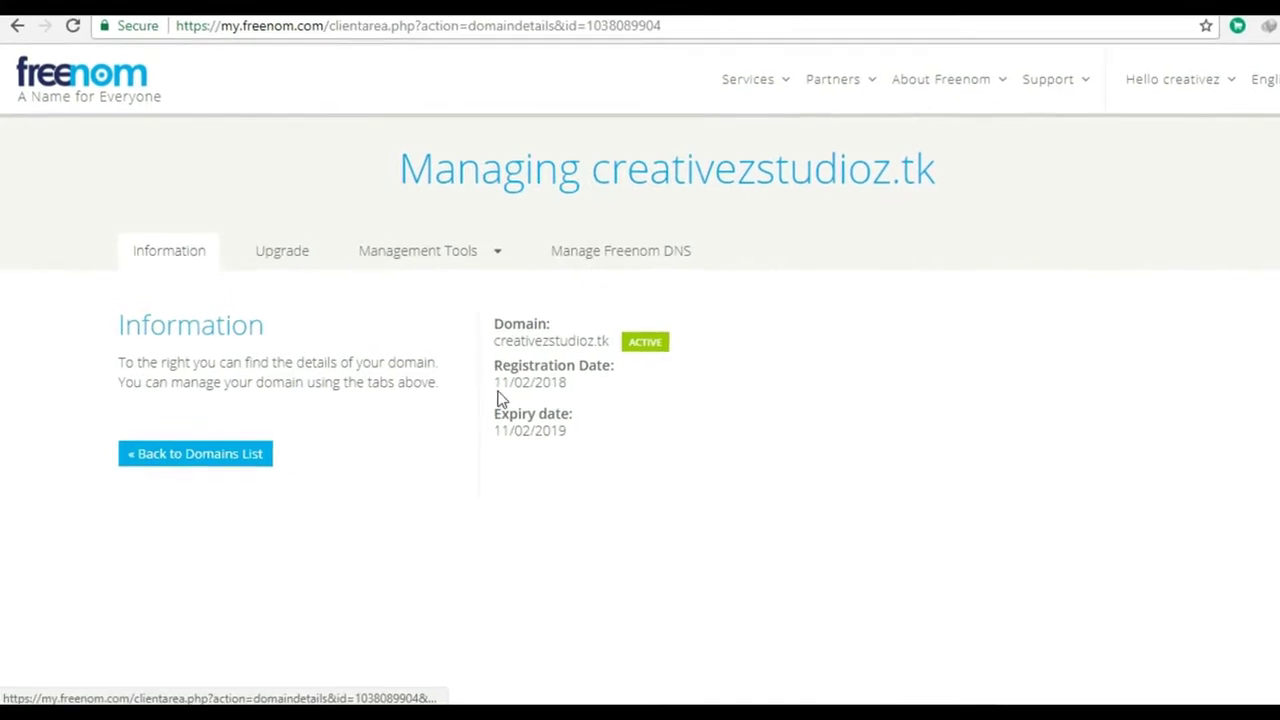
Review the domain's Upgrade options, leaving the period at 1 Year @ 9.95USD.
{"action": "left_click", "coordinate": [316, 252]}
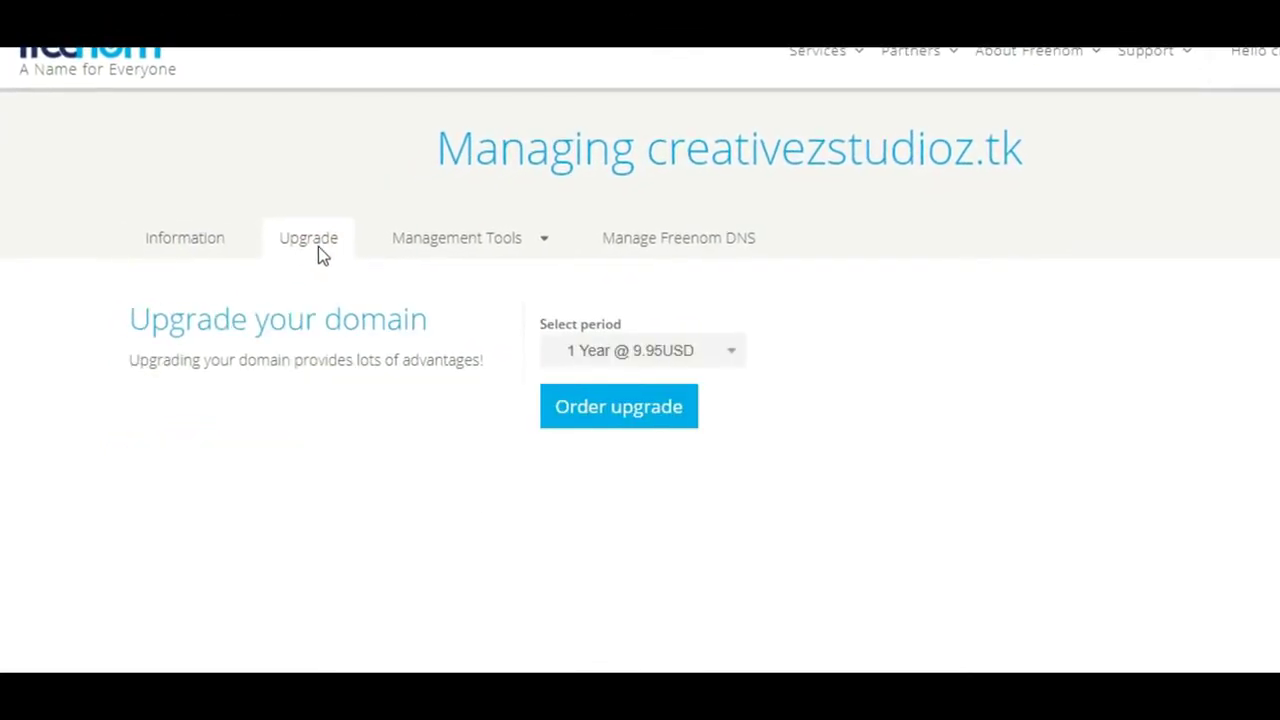
{"action": "left_click", "coordinate": [642, 350]}
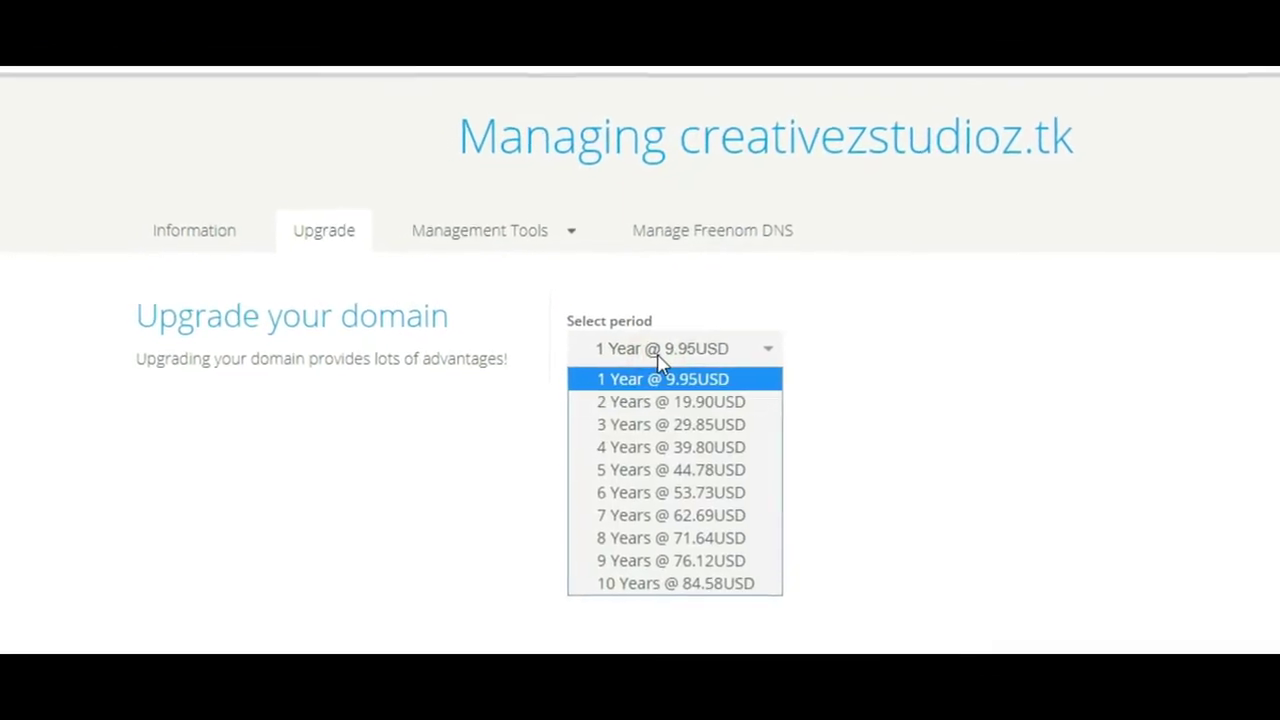
{"action": "left_click", "coordinate": [658, 357]}
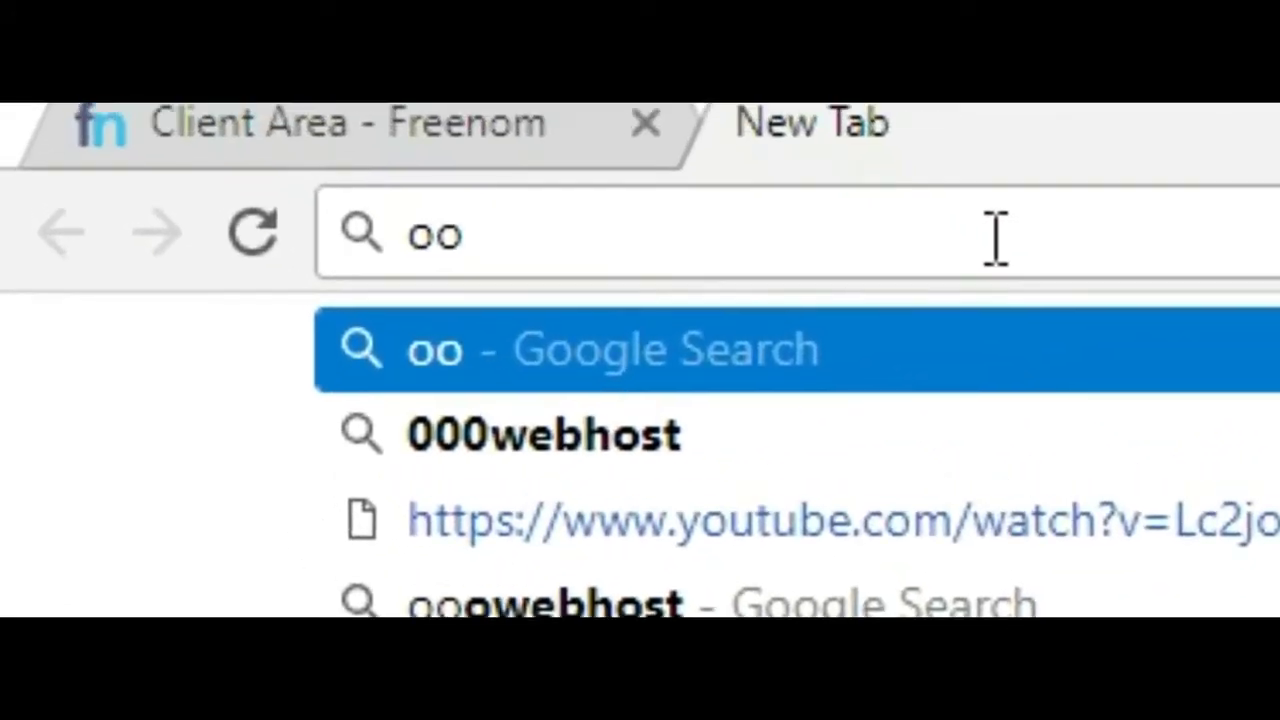
Search Google for 000webhost, open its site and browse the hosting plans.
{"action": "key", "text": "Down"}
{"action": "key", "text": "Return"}
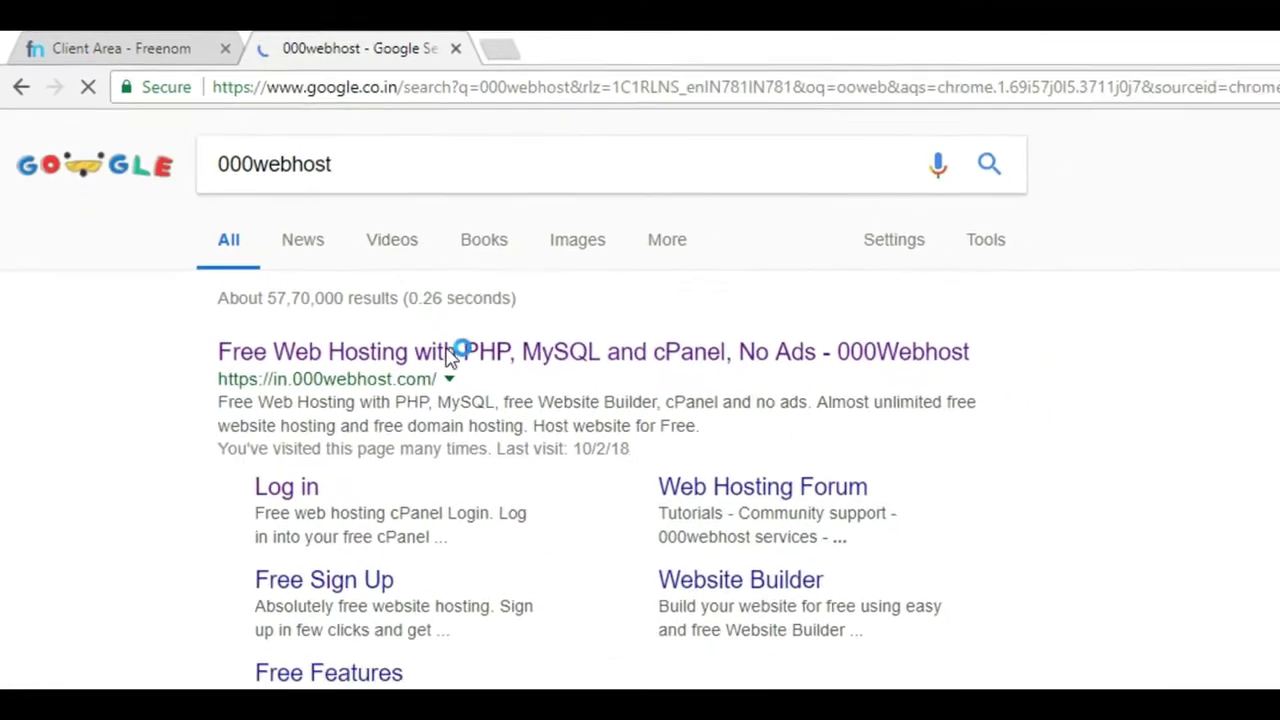
{"action": "left_click", "coordinate": [368, 267]}
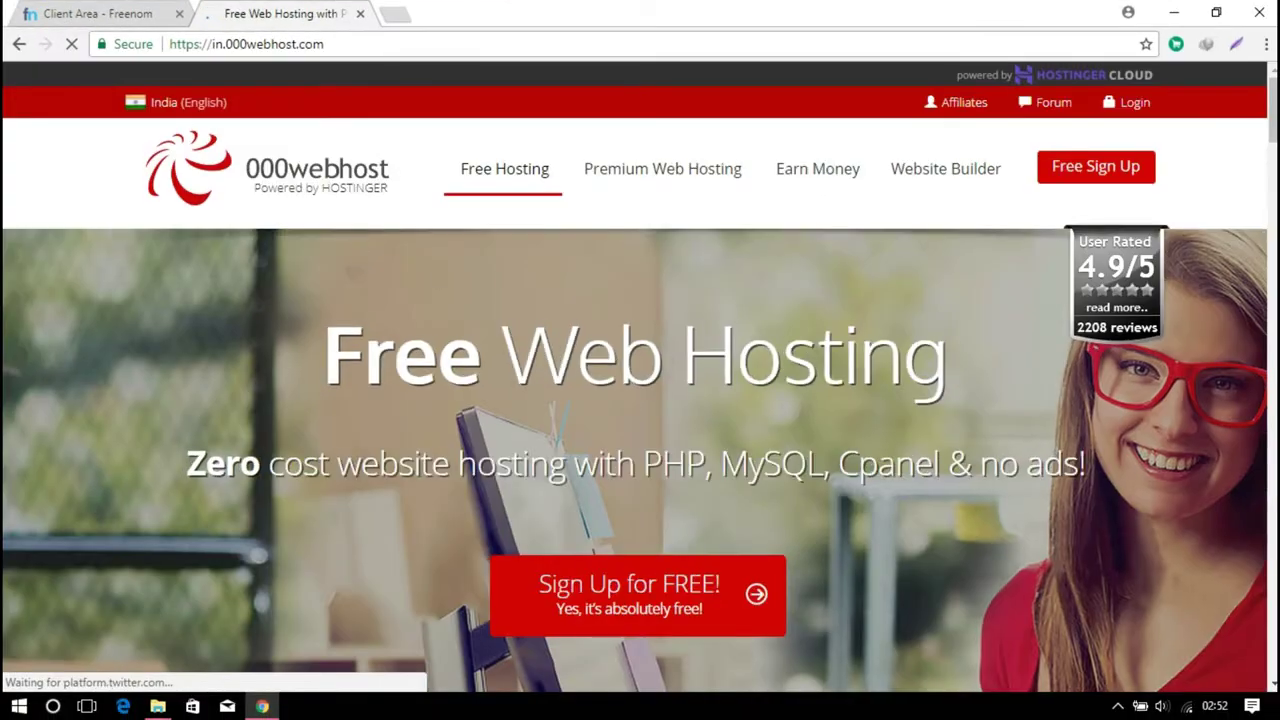
{"action": "scroll", "coordinate": [640, 380], "scroll_direction": "down", "scroll_amount": 20}
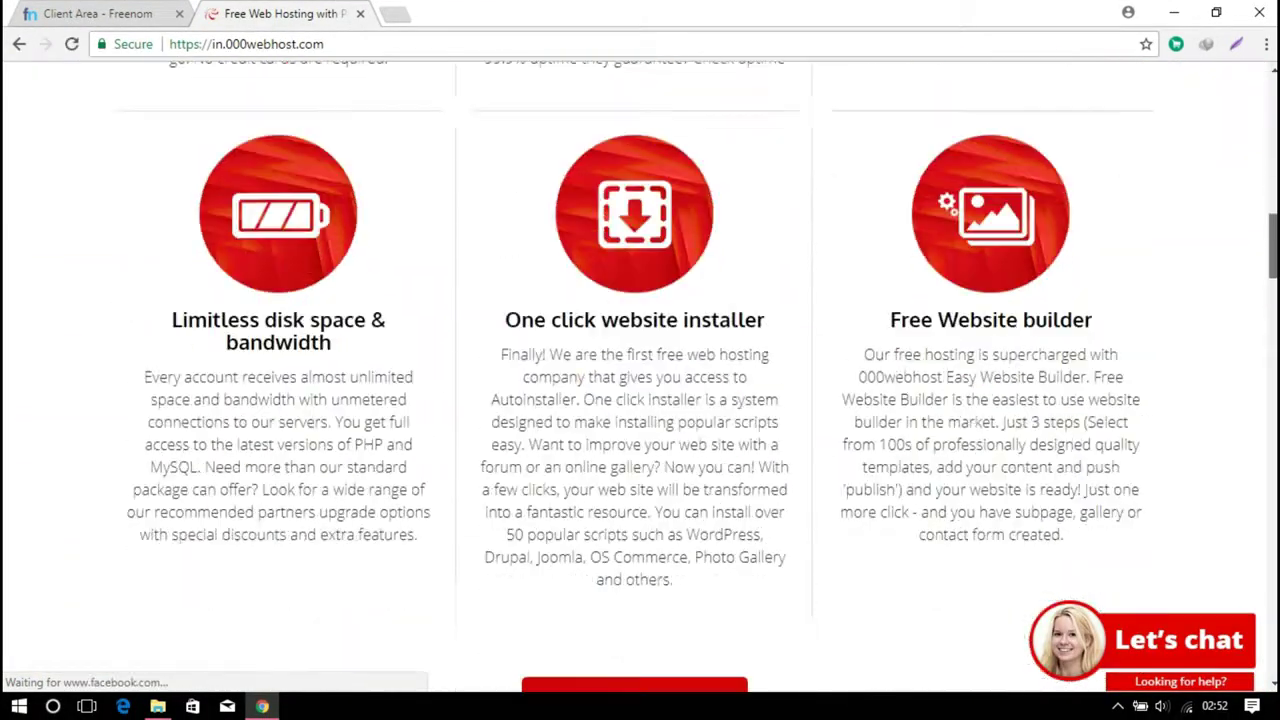
{"action": "scroll", "coordinate": [640, 380], "scroll_direction": "down", "scroll_amount": 20}
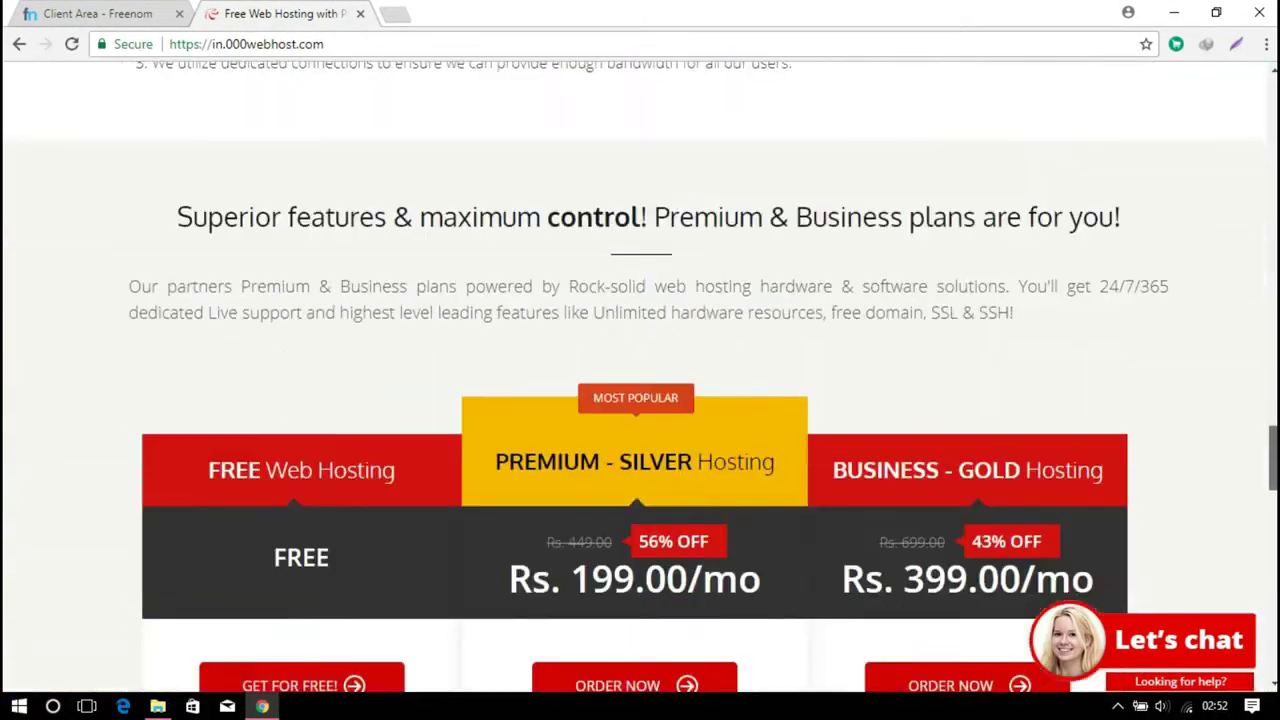
{"action": "scroll", "coordinate": [253, 153], "scroll_direction": "up", "scroll_amount": 1}
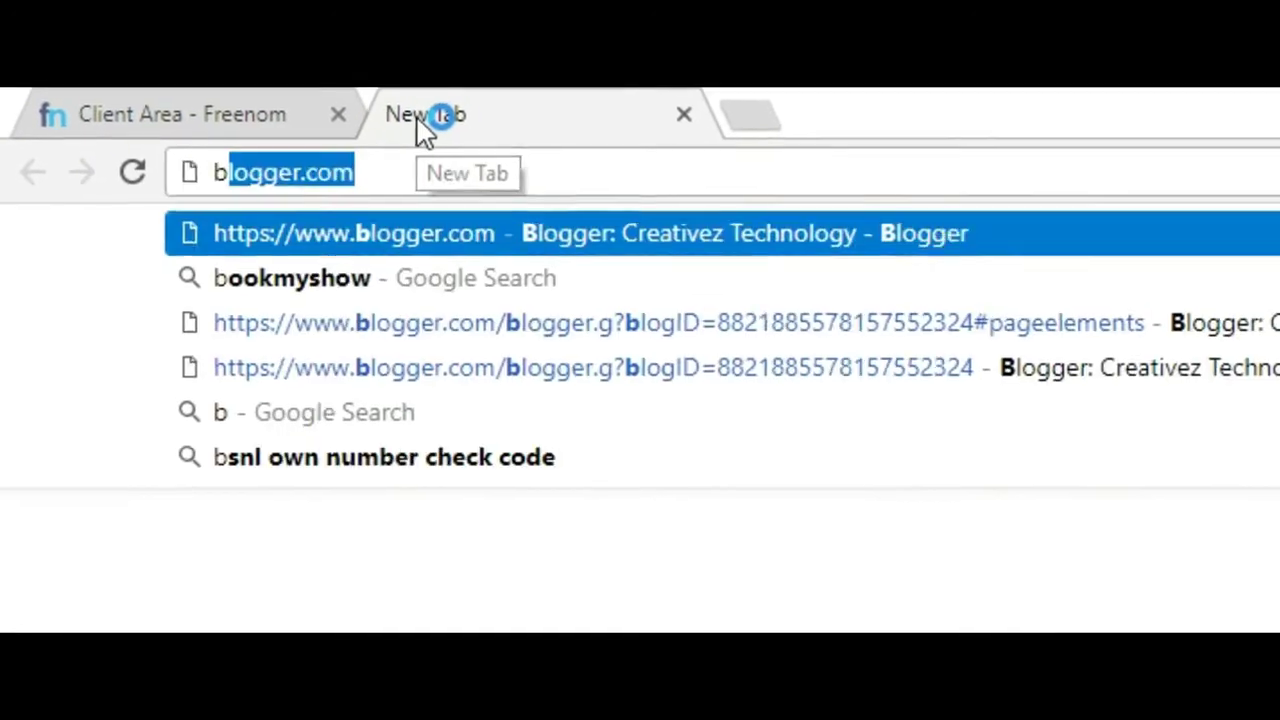
On blogger.com, start a third-party URL setup and view the custom domain instructions.
{"action": "key", "text": "Return"}
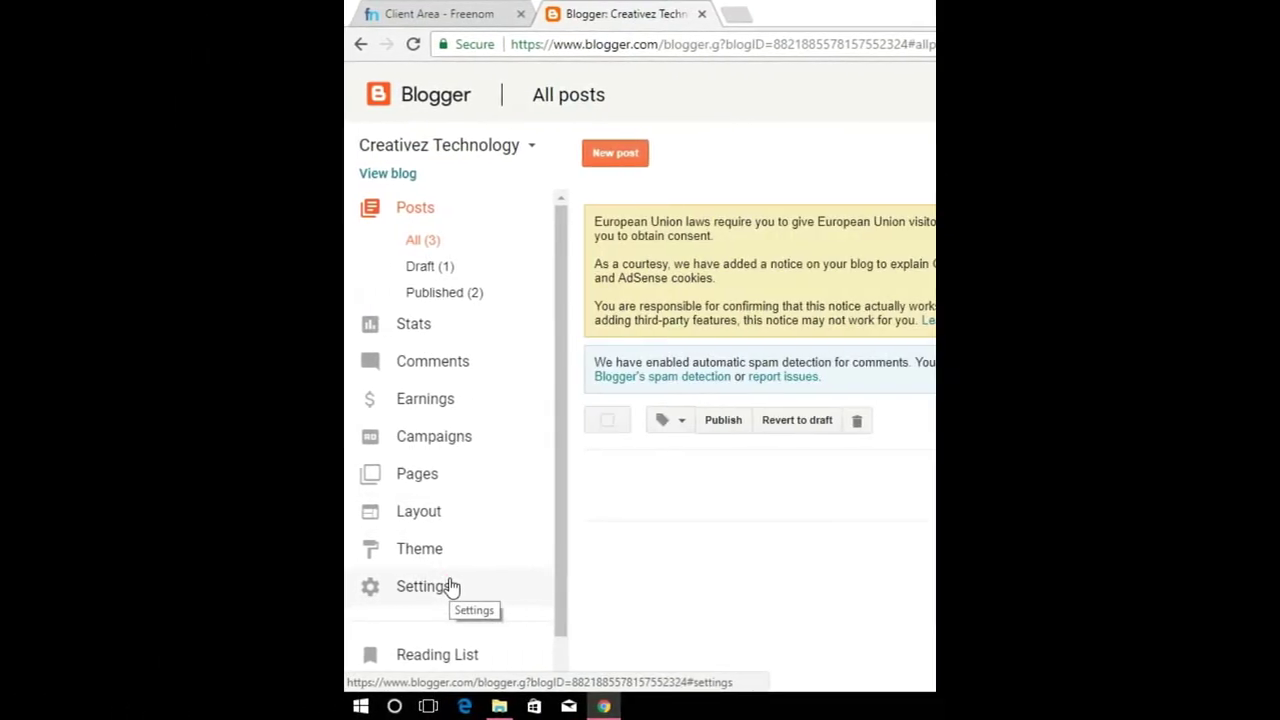
{"action": "left_click", "coordinate": [451, 586]}
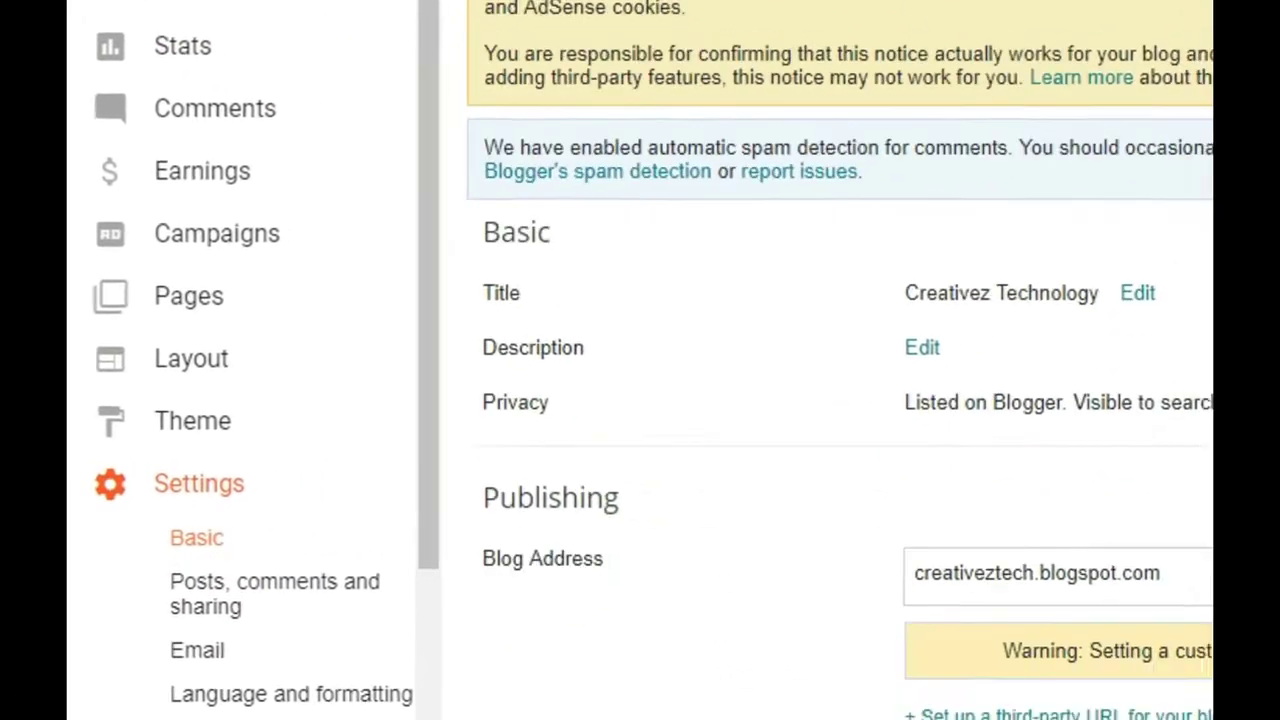
{"action": "left_click", "coordinate": [995, 714]}
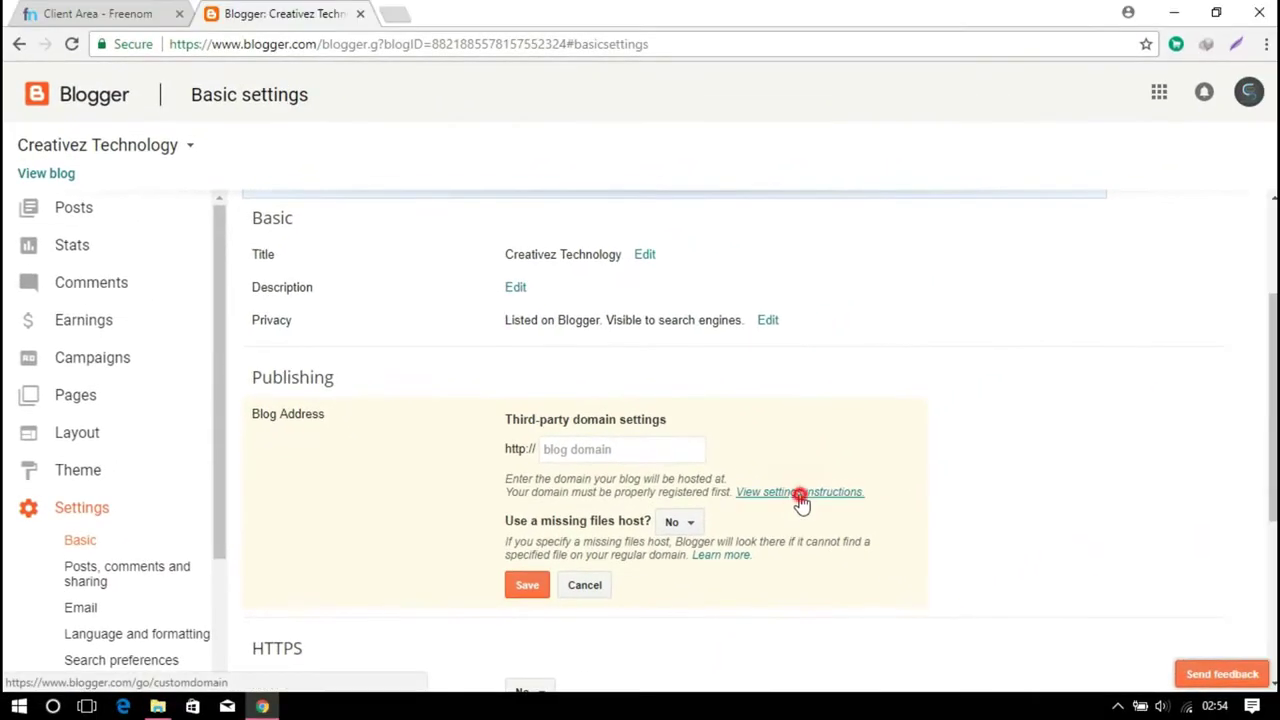
{"action": "left_click", "coordinate": [801, 494]}
{"action": "left_click", "coordinate": [284, 13]}
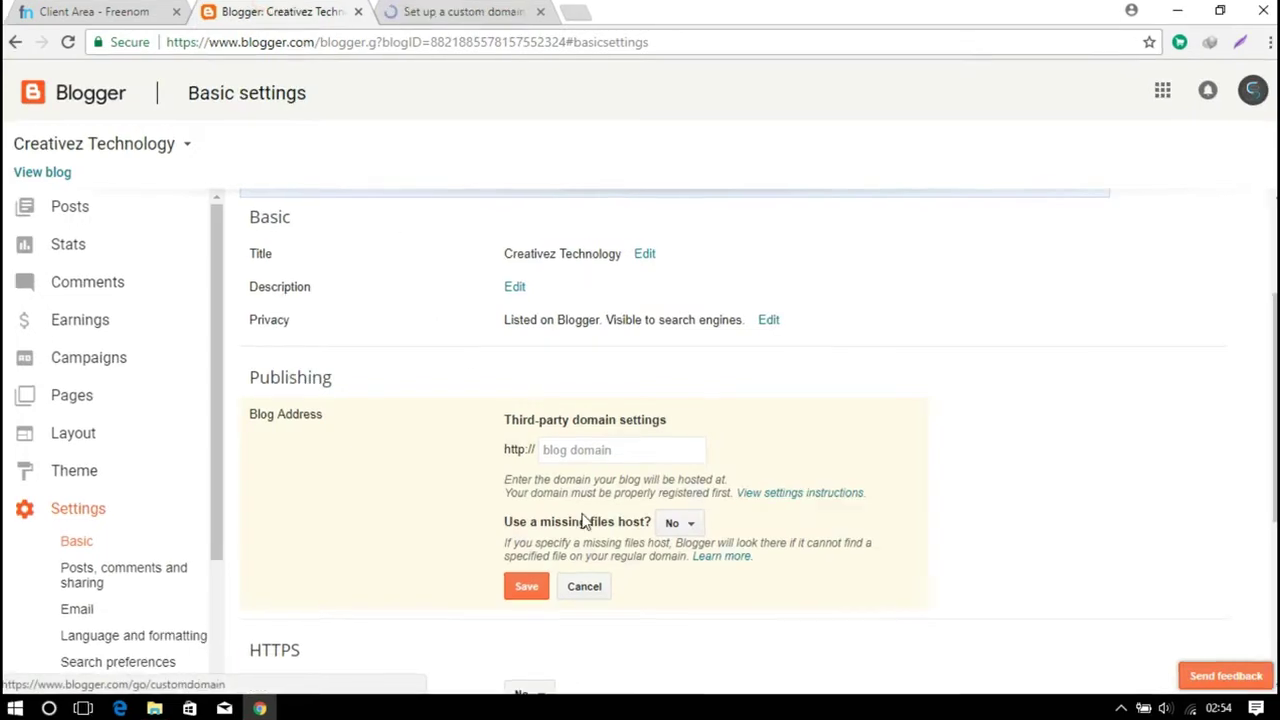
{"action": "left_click", "coordinate": [600, 448]}
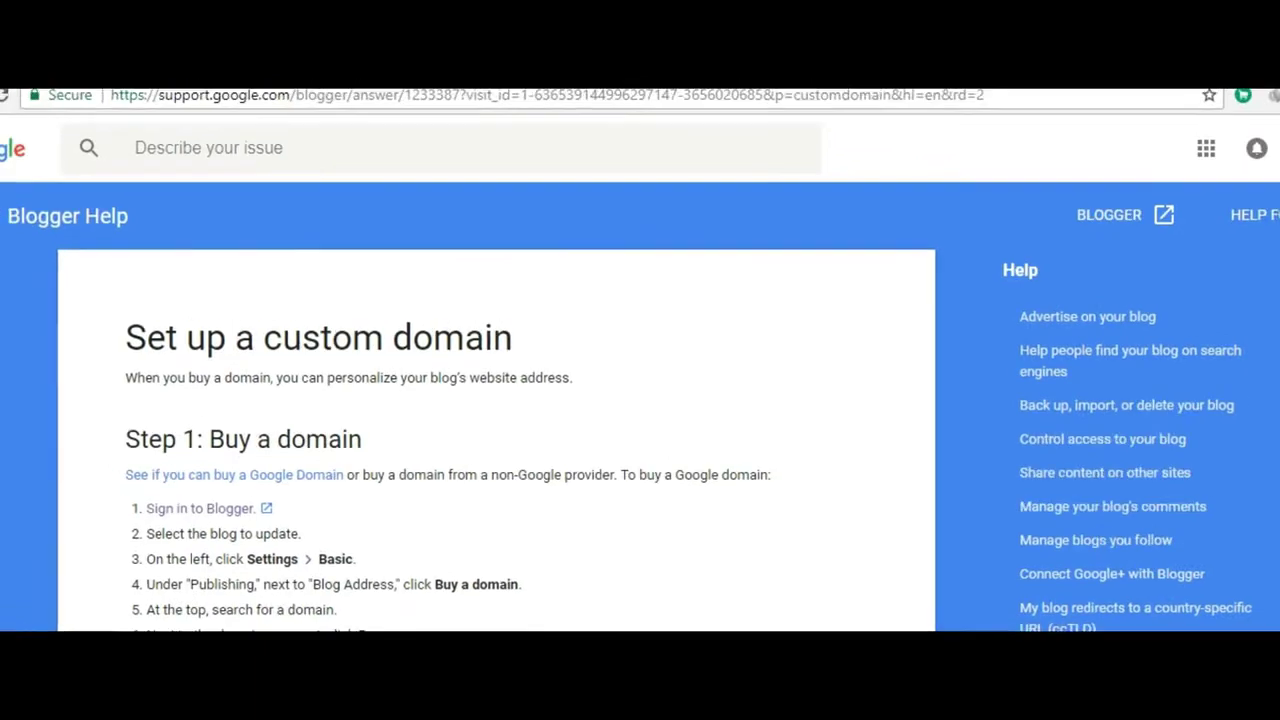
{"action": "left_click", "coordinate": [380, 133]}
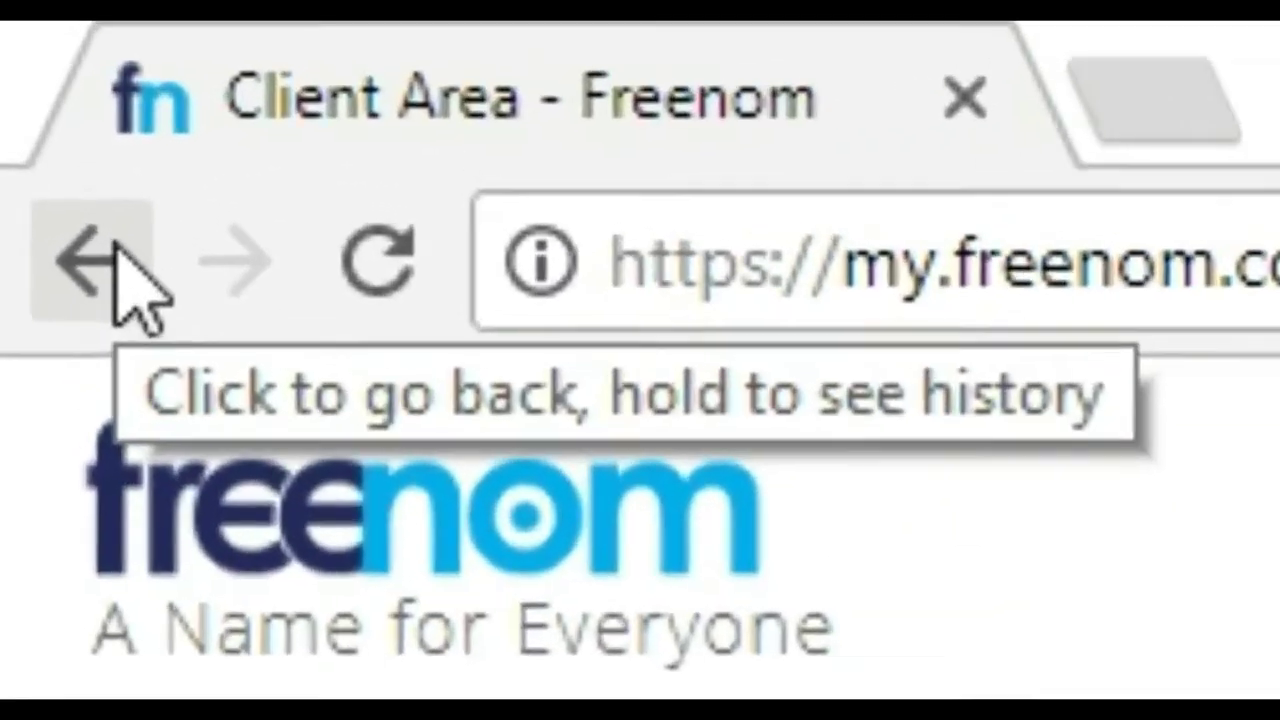
Go back in Freenom to the domains list.
{"action": "left_click", "coordinate": [70, 218]}
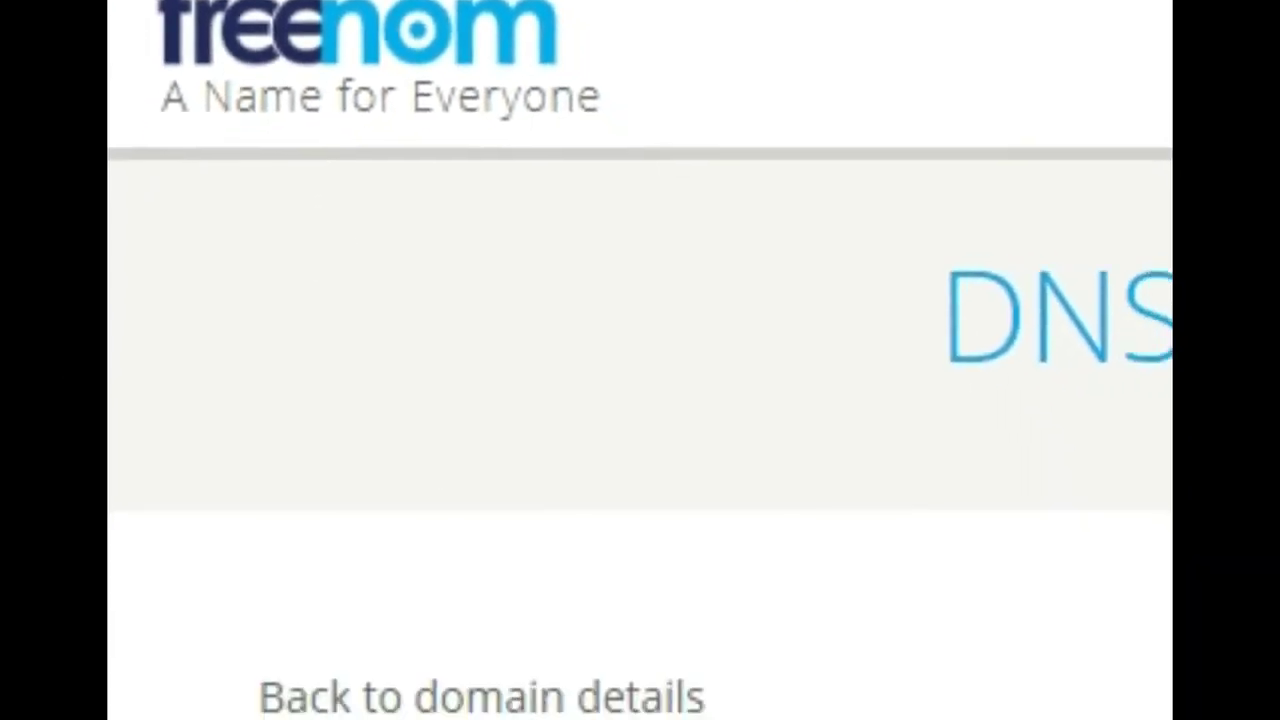
{"action": "left_click", "coordinate": [583, 615]}
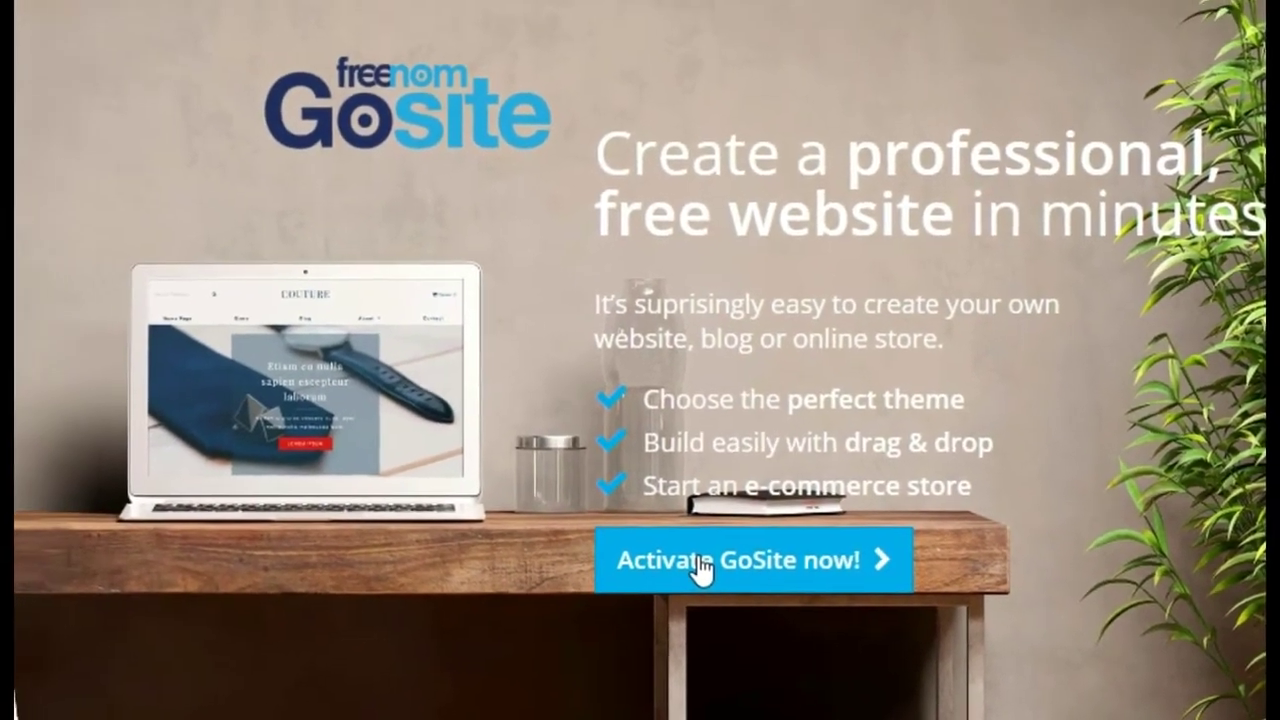
Activate the free GoSite website for creativezstudioz.tk.
{"action": "left_click", "coordinate": [660, 555]}
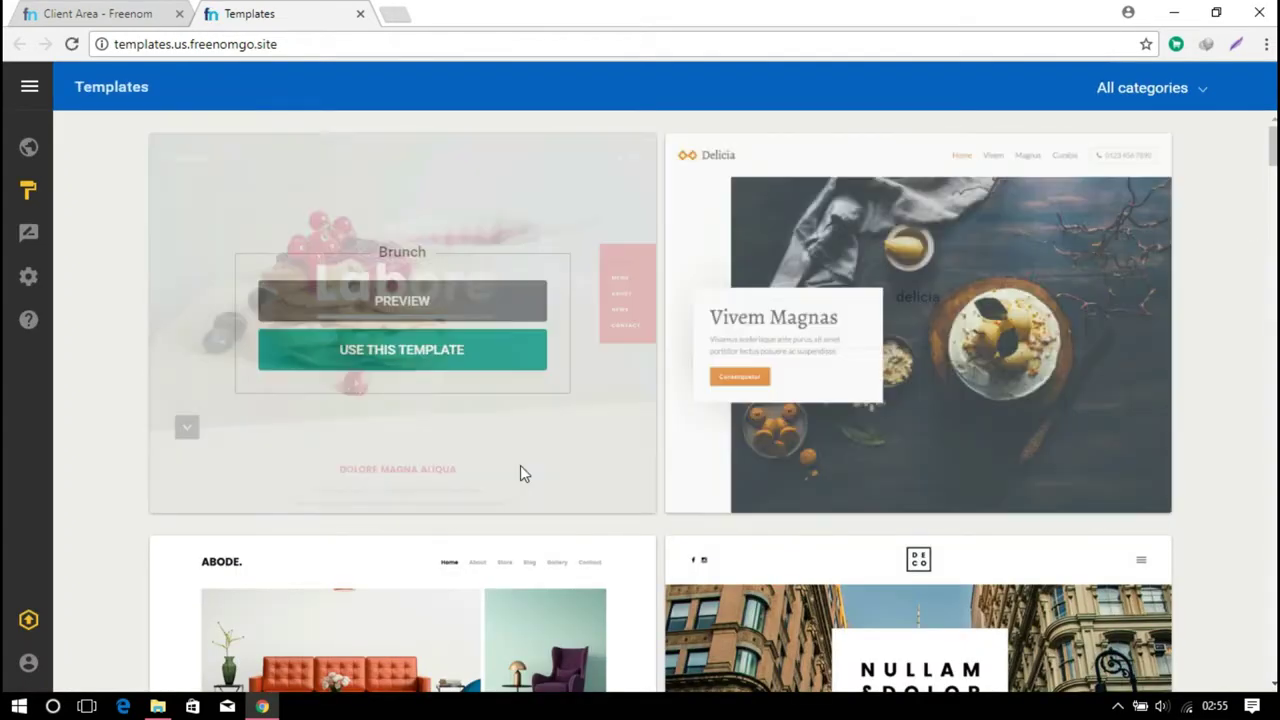
Start the site from the Brunch template in the Templates grid.
{"action": "scroll", "coordinate": [660, 400], "scroll_direction": "down", "scroll_amount": 2}
{"action": "scroll", "coordinate": [660, 400], "scroll_direction": "down", "scroll_amount": 10}
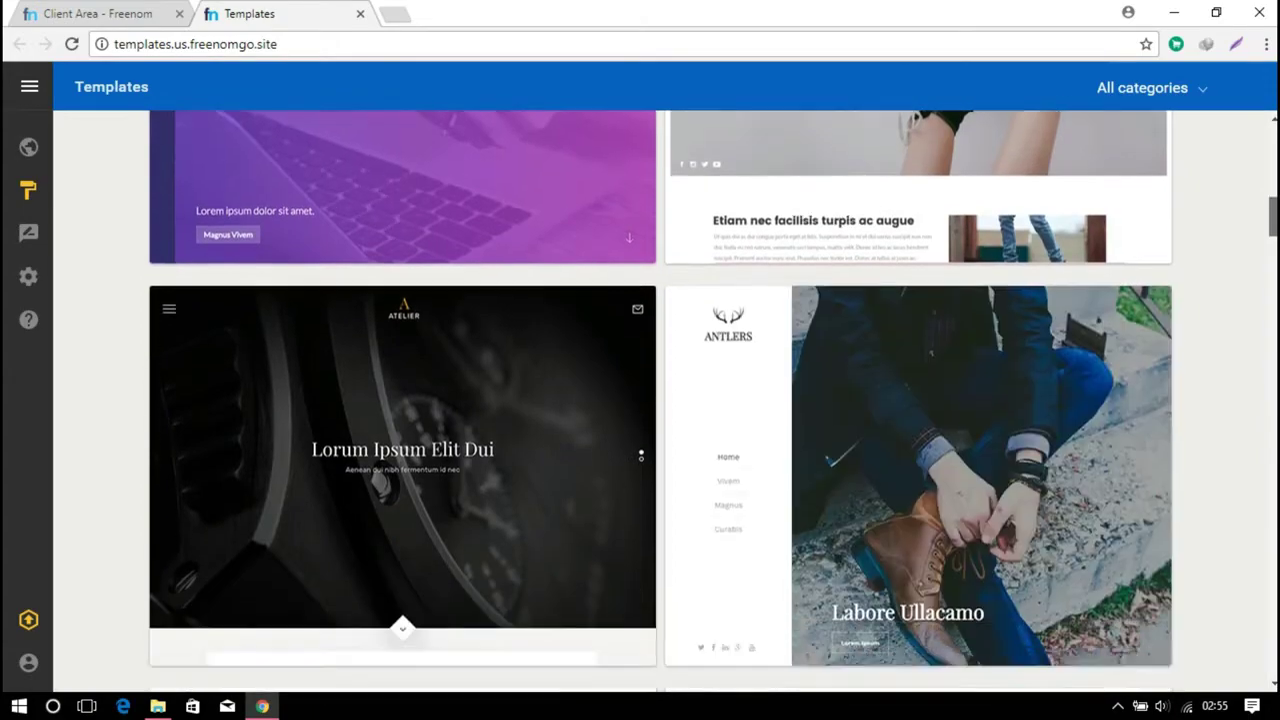
{"action": "scroll", "coordinate": [1270, 139], "scroll_direction": "up", "scroll_amount": 15}
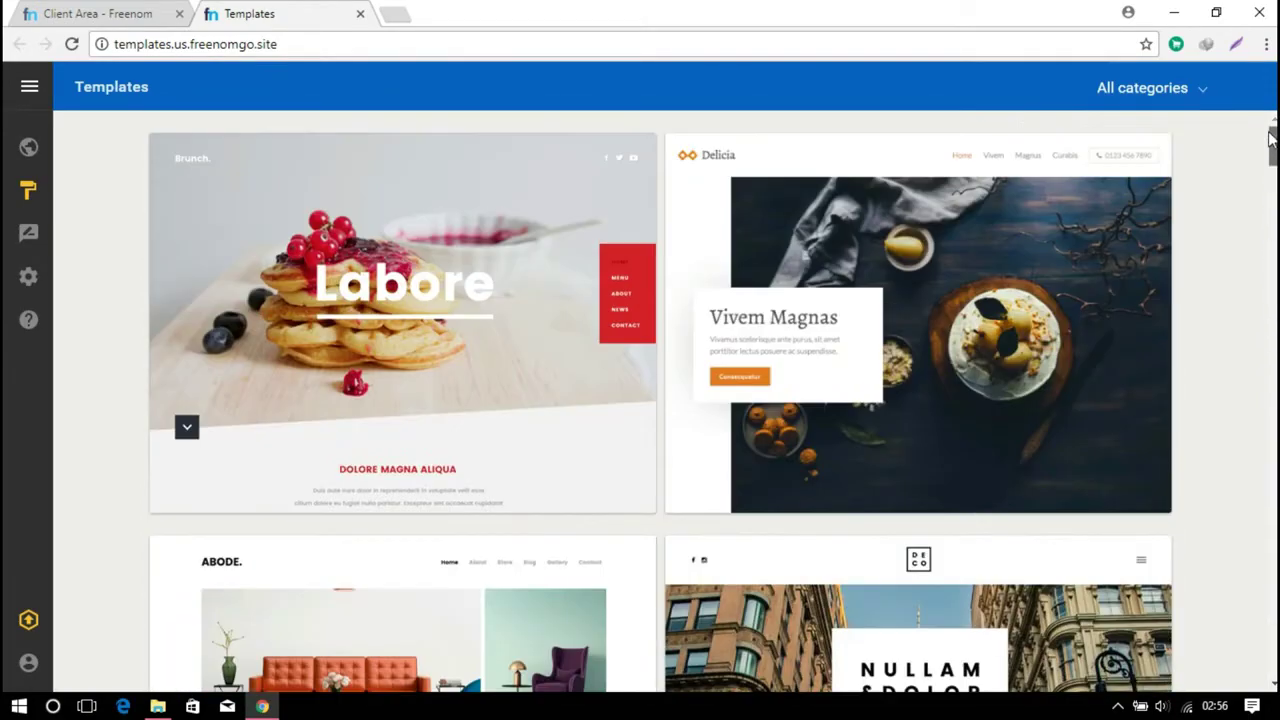
{"action": "mouse_move", "coordinate": [366, 354]}
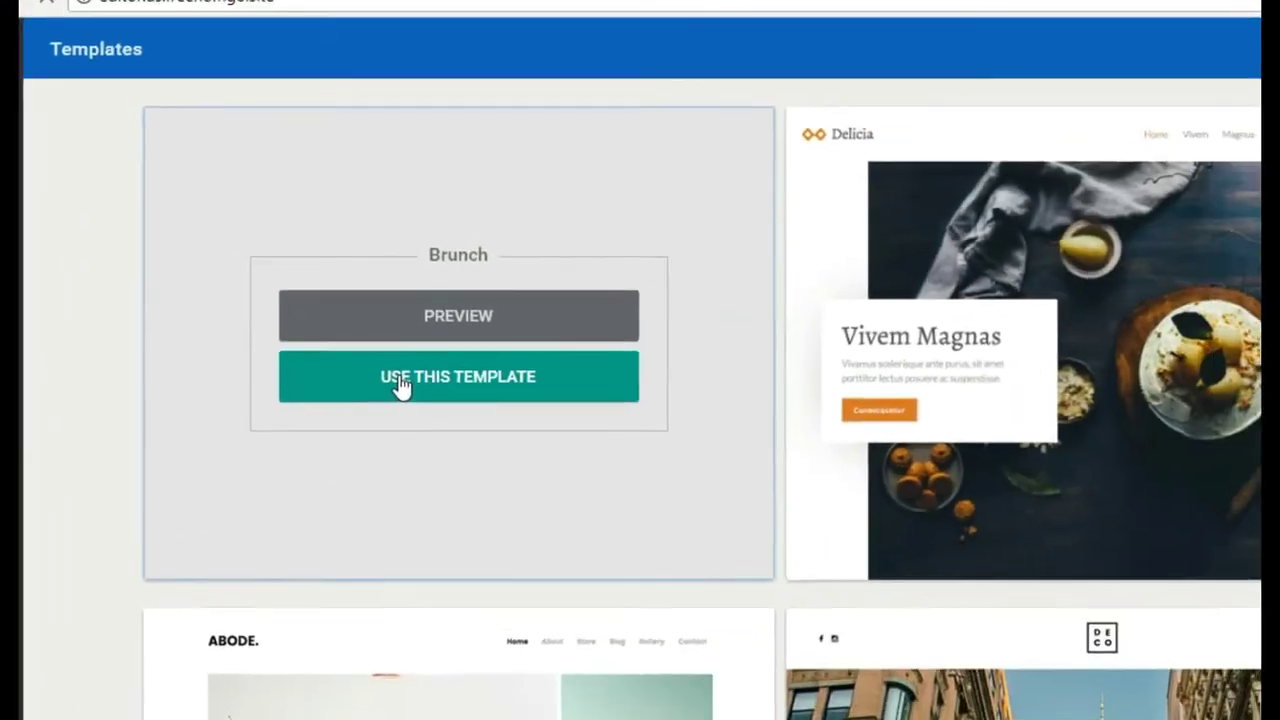
{"action": "left_click", "coordinate": [449, 410]}
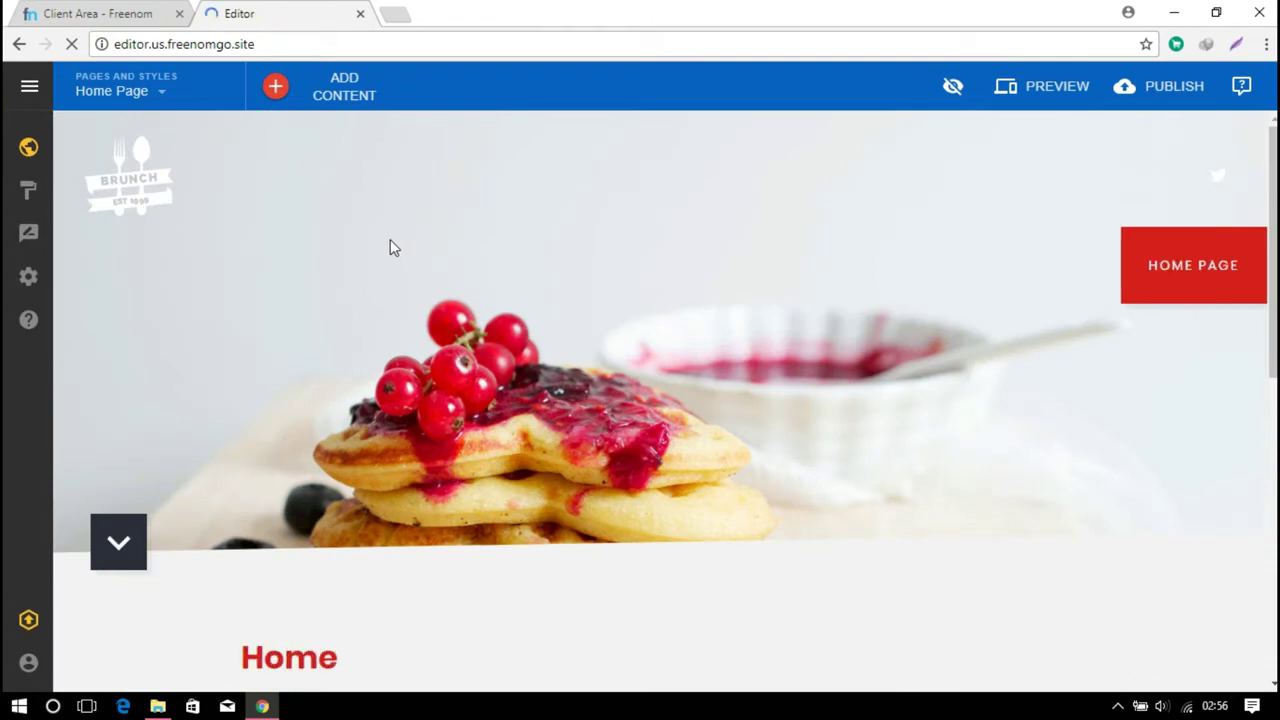
{"action": "left_click", "coordinate": [276, 87]}
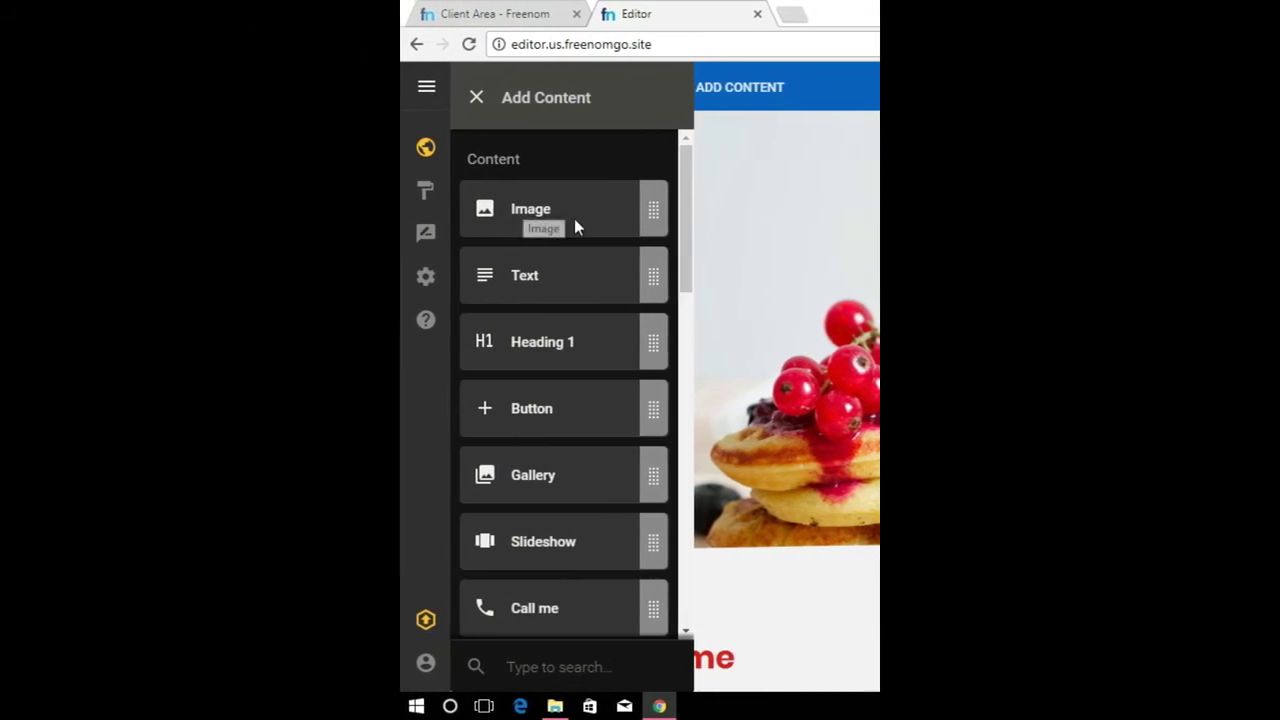
{"action": "left_click_drag", "start_coordinate": [680, 202], "coordinate": [739, 219]}
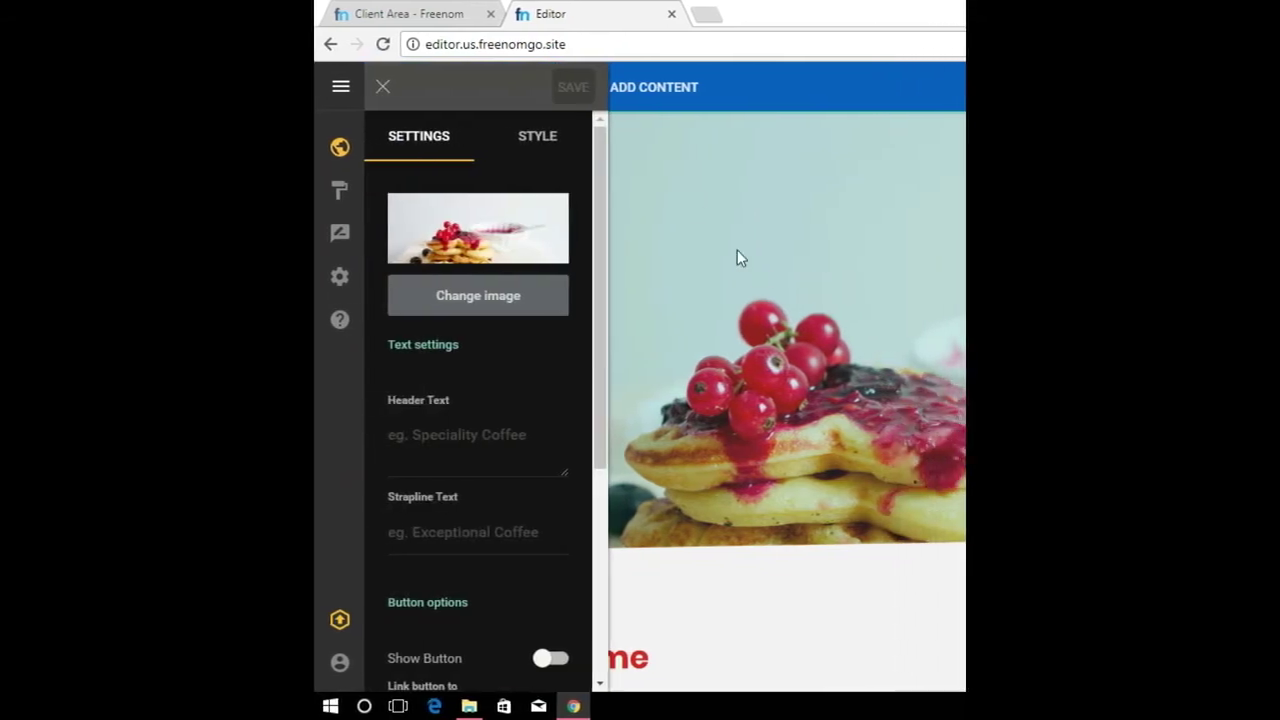
{"action": "left_click", "coordinate": [360, 91]}
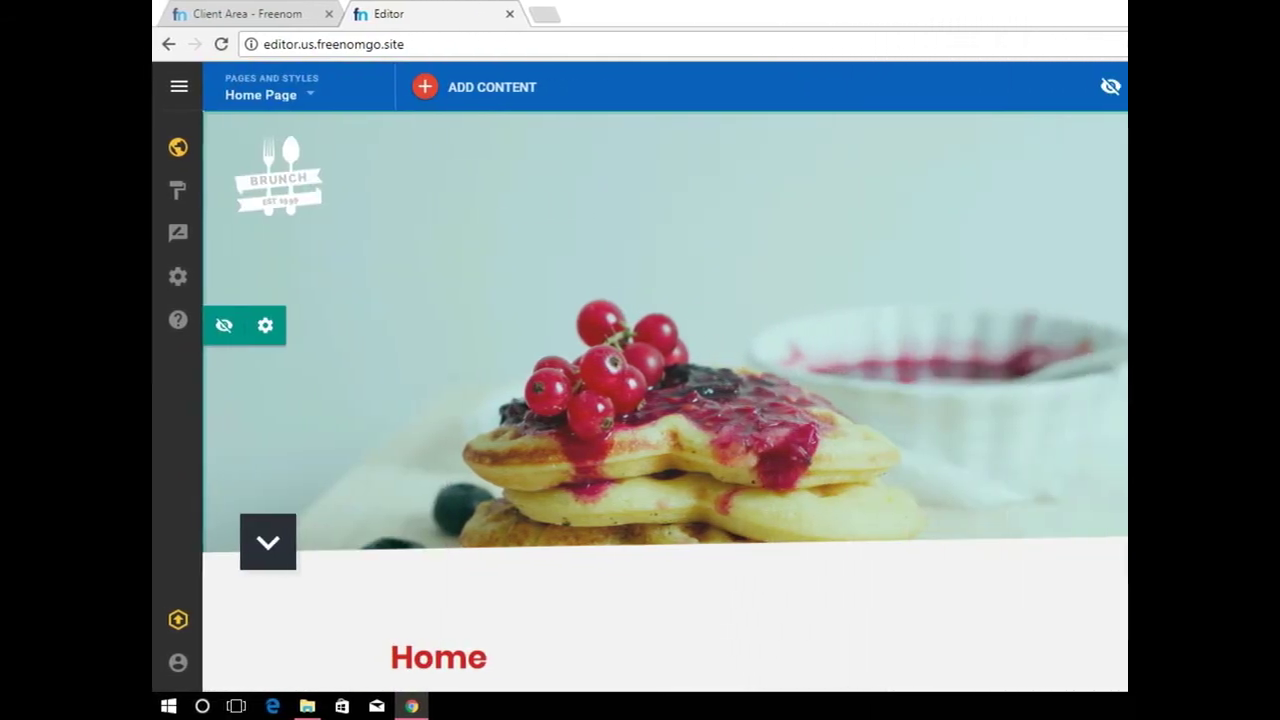
{"action": "scroll", "coordinate": [660, 400], "scroll_direction": "down", "scroll_amount": 3}
{"action": "scroll", "coordinate": [665, 400], "scroll_direction": "down", "scroll_amount": 5}
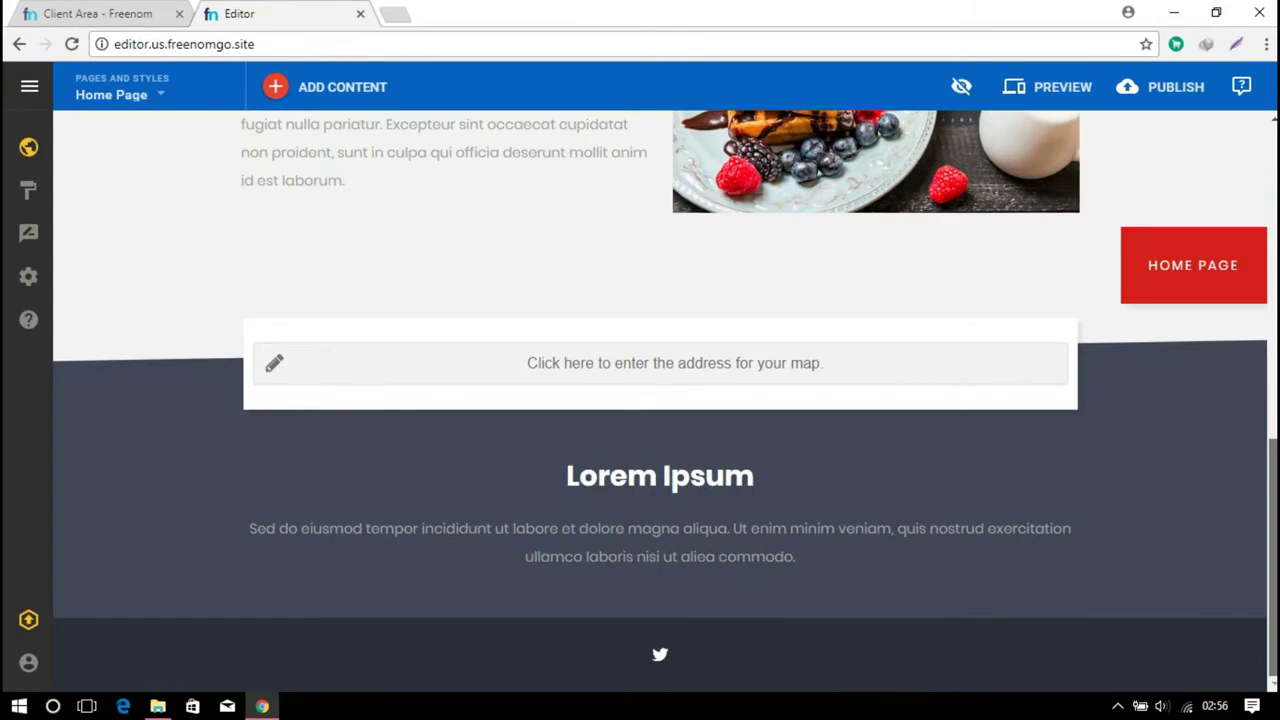
{"action": "scroll", "coordinate": [1268, 122], "scroll_direction": "up", "scroll_amount": 10}
{"action": "mouse_move", "coordinate": [1205, 171]}
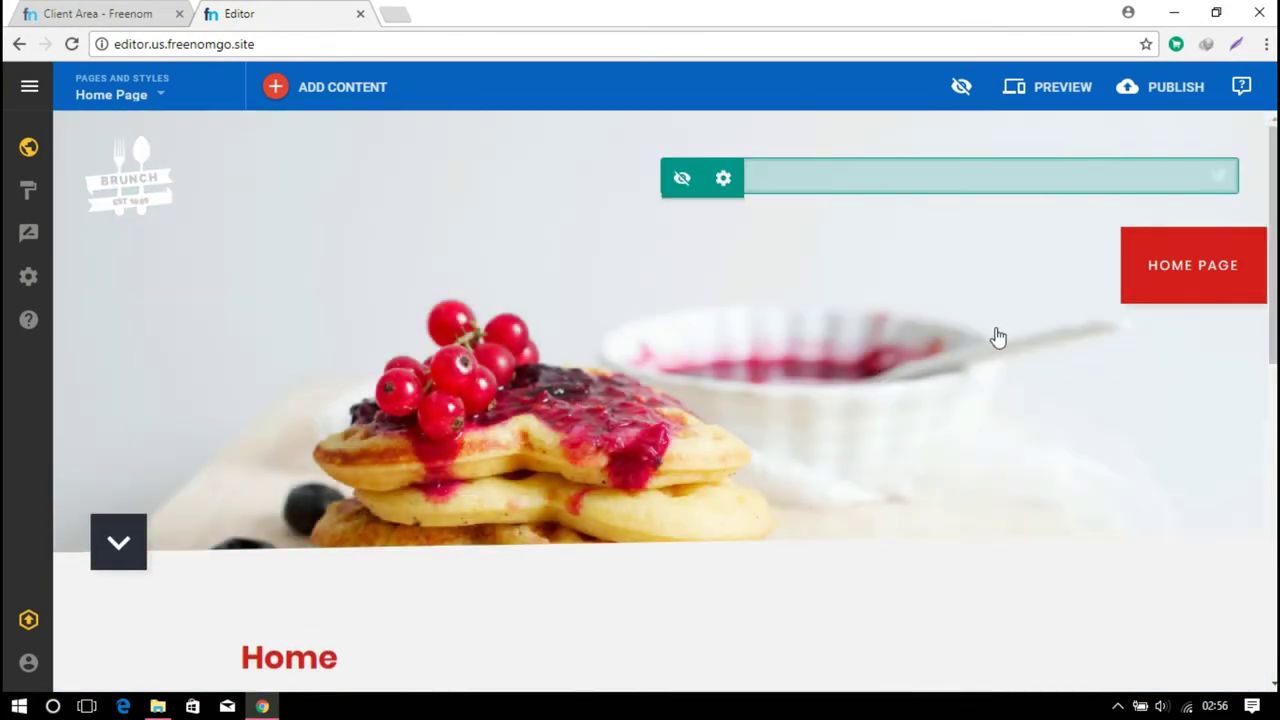
{"action": "scroll", "coordinate": [320, 360], "scroll_direction": "down", "scroll_amount": 3}
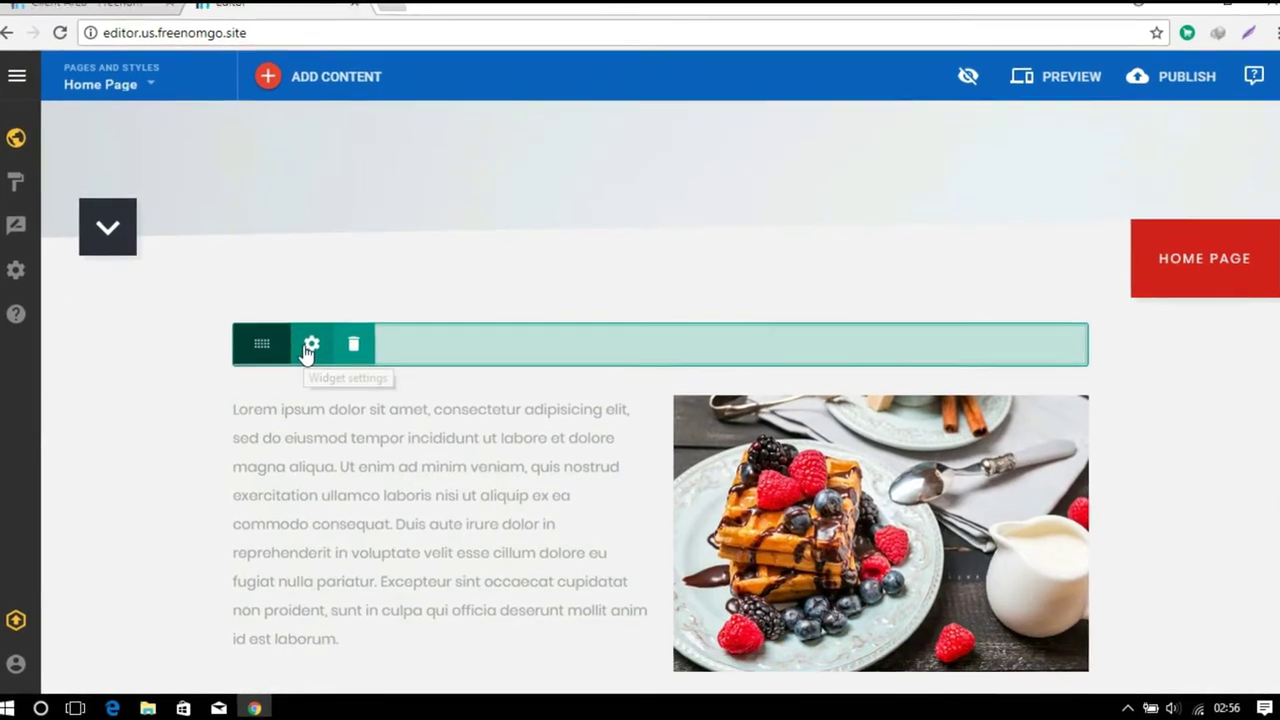
{"action": "left_click", "coordinate": [432, 340]}
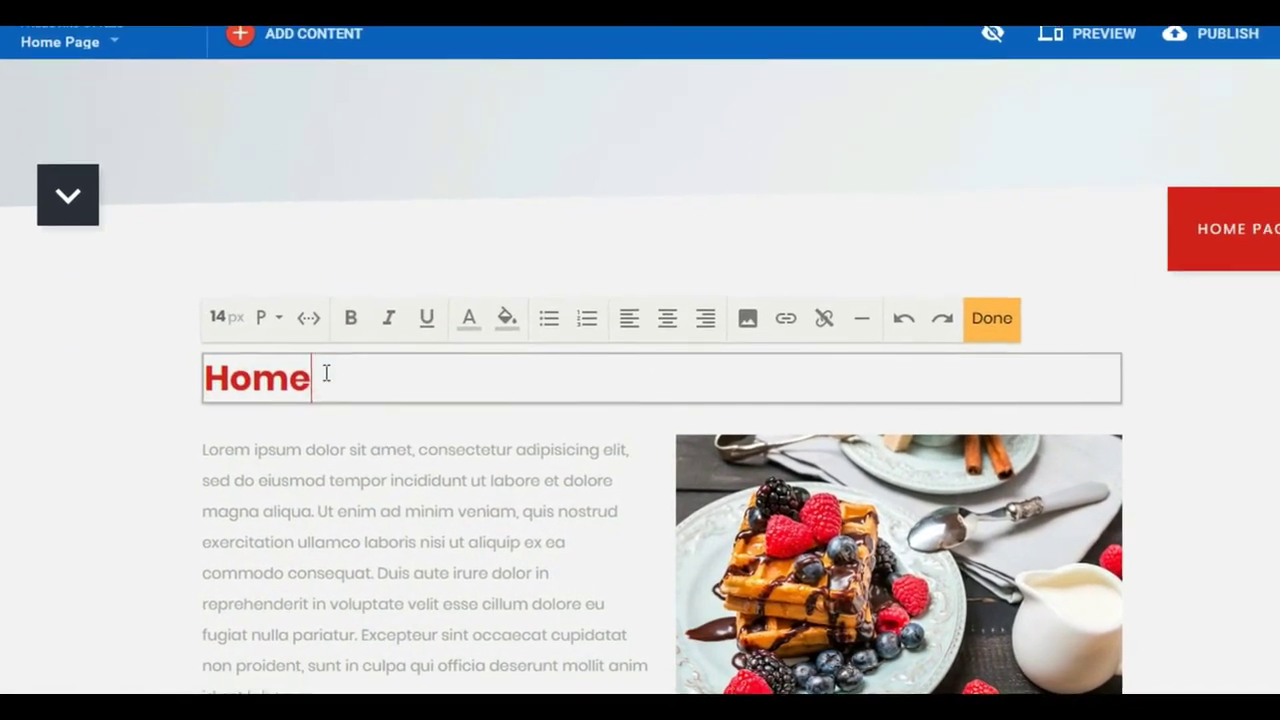
Replace the Home heading text with 'Creativez Studioz'.
{"action": "key", "text": "BackSpace"}
{"action": "key", "text": "BackSpace"}
{"action": "key", "text": "BackSpace"}
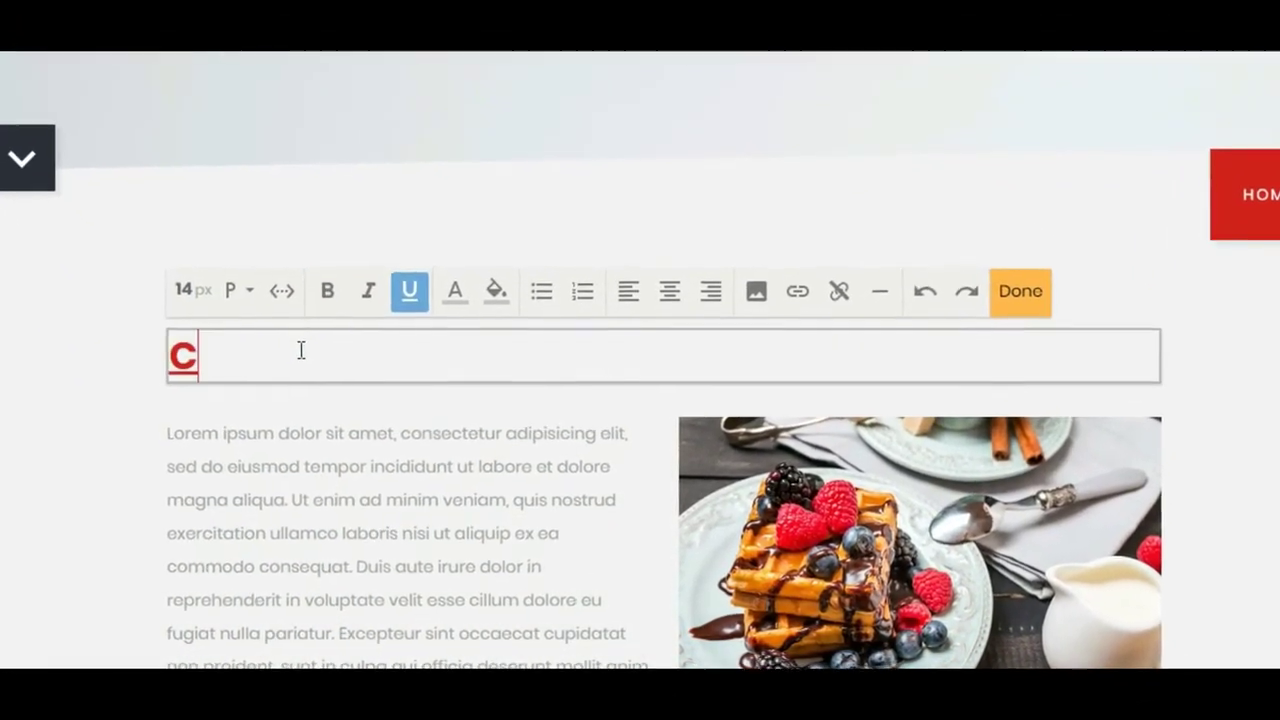
{"action": "type", "text": "Creat"}
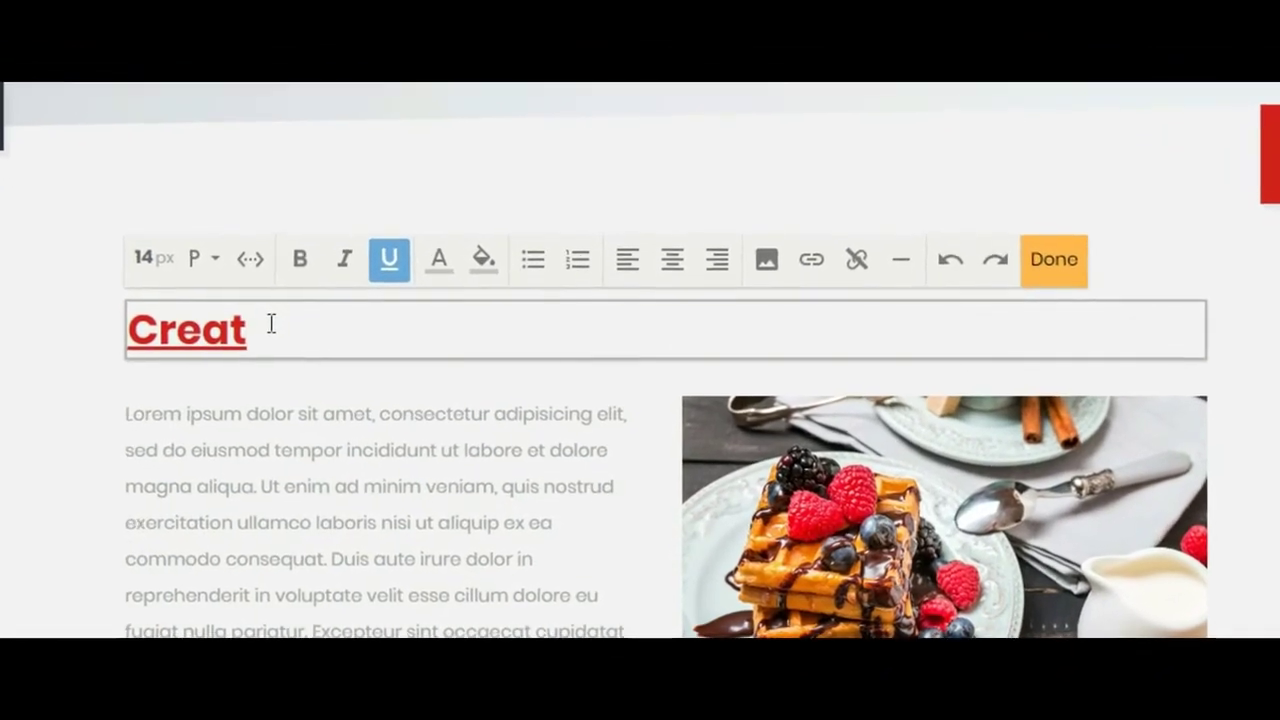
{"action": "type", "text": "ivez"}
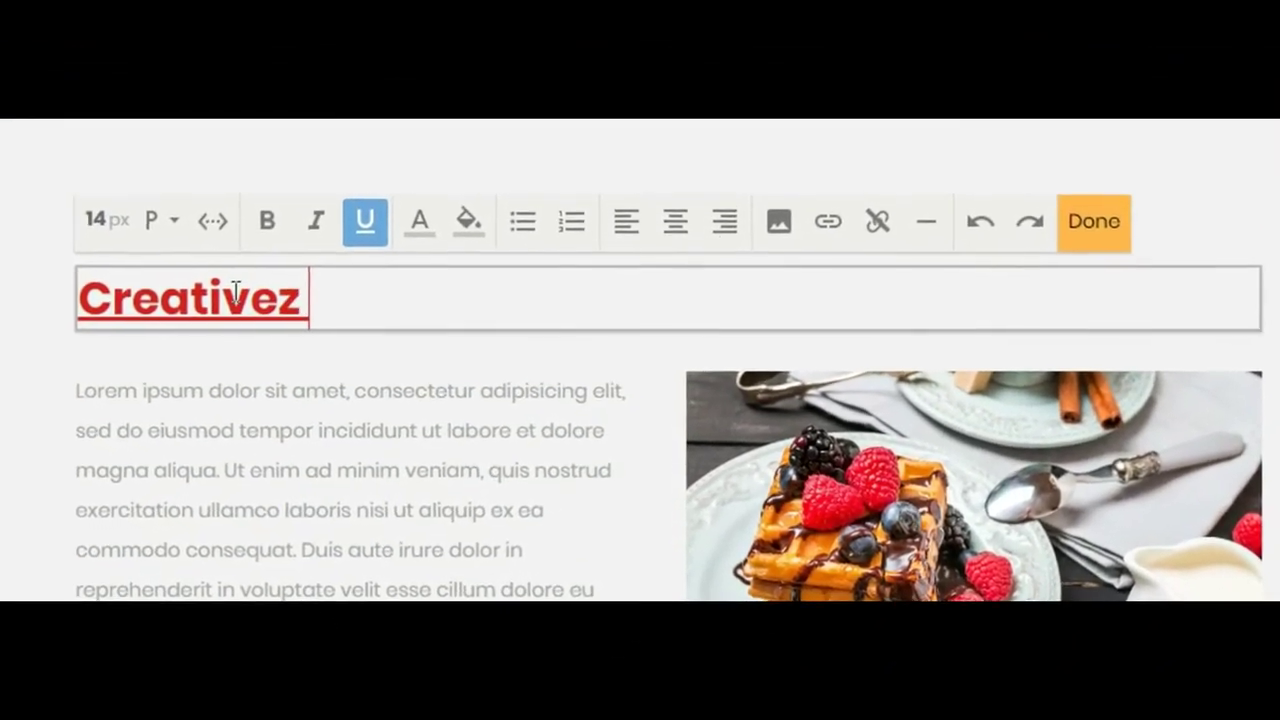
{"action": "type", "text": " Studioz"}
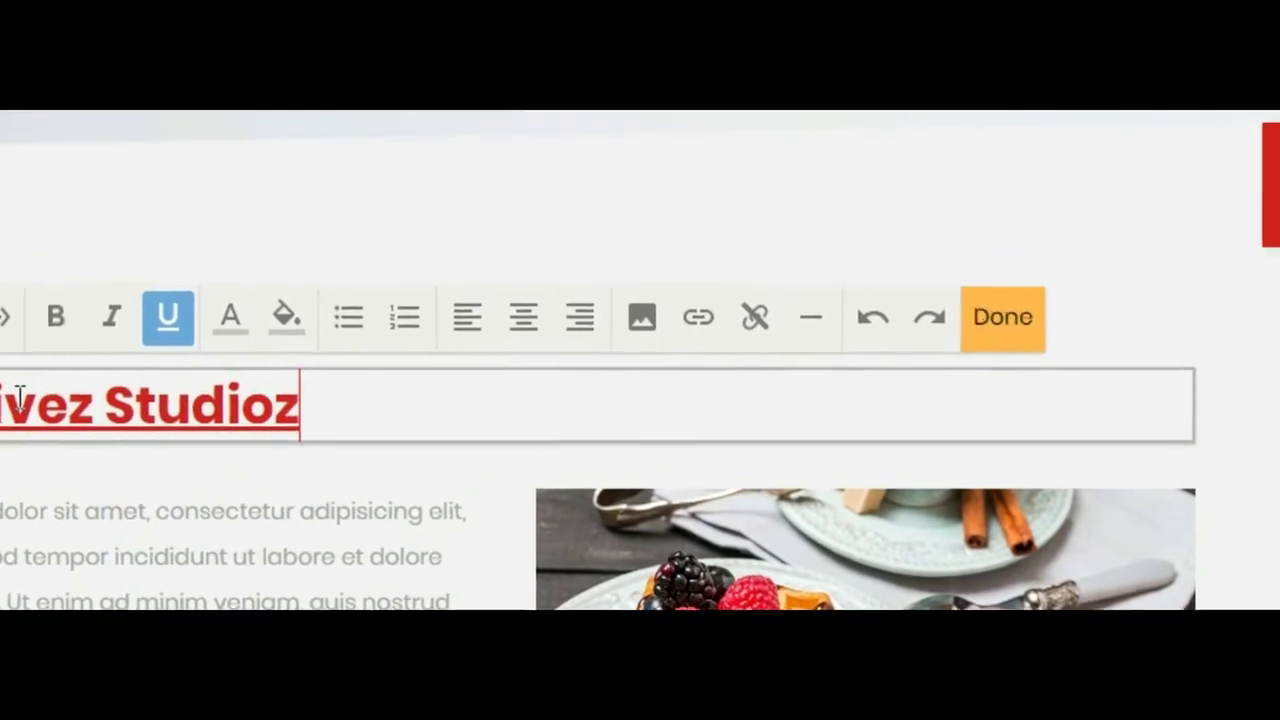
{"action": "left_click", "coordinate": [394, 177]}
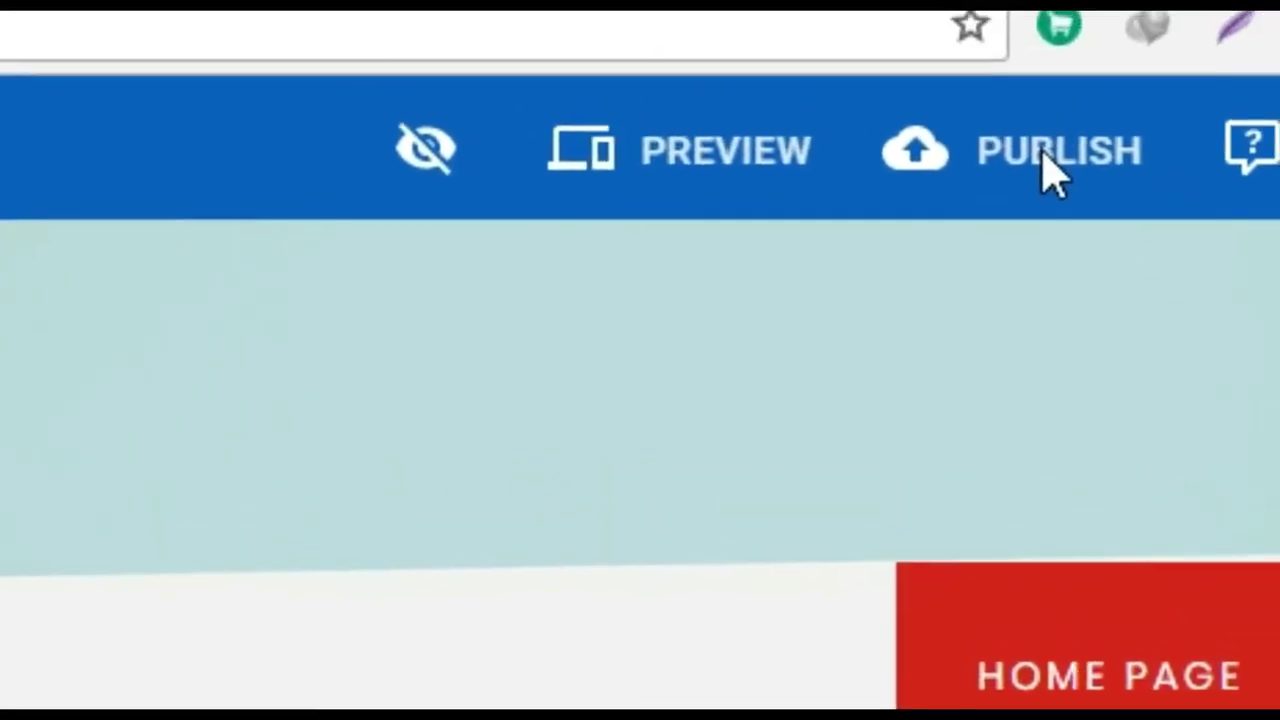
Publish the site to creativezstudioz.tk and dismiss the confirmation.
{"action": "left_click", "coordinate": [1124, 92]}
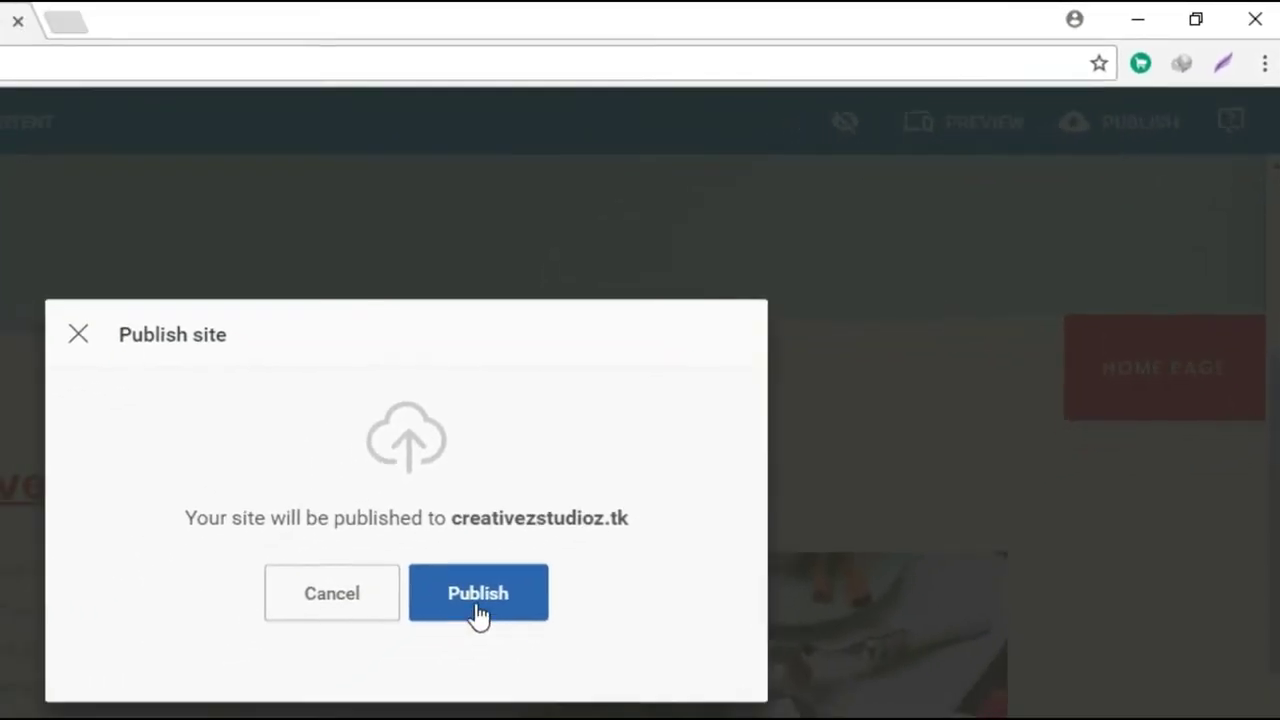
{"action": "left_click", "coordinate": [437, 640]}
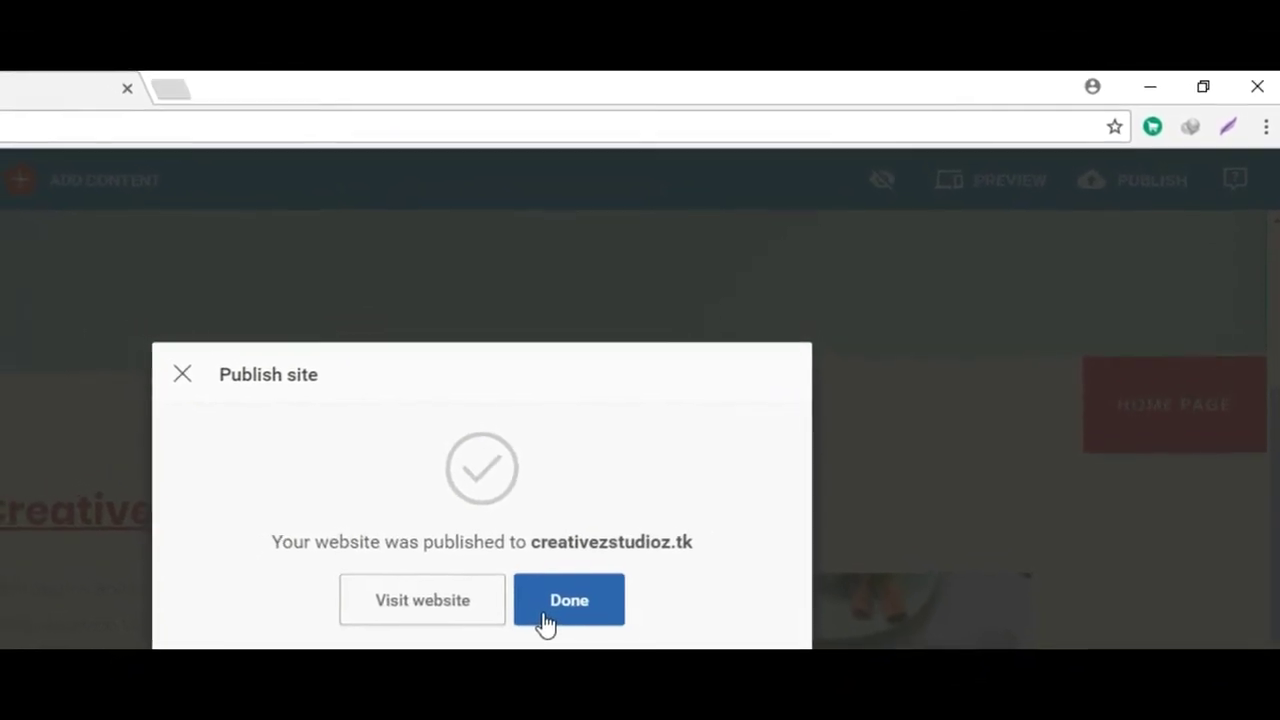
{"action": "left_click", "coordinate": [562, 618]}
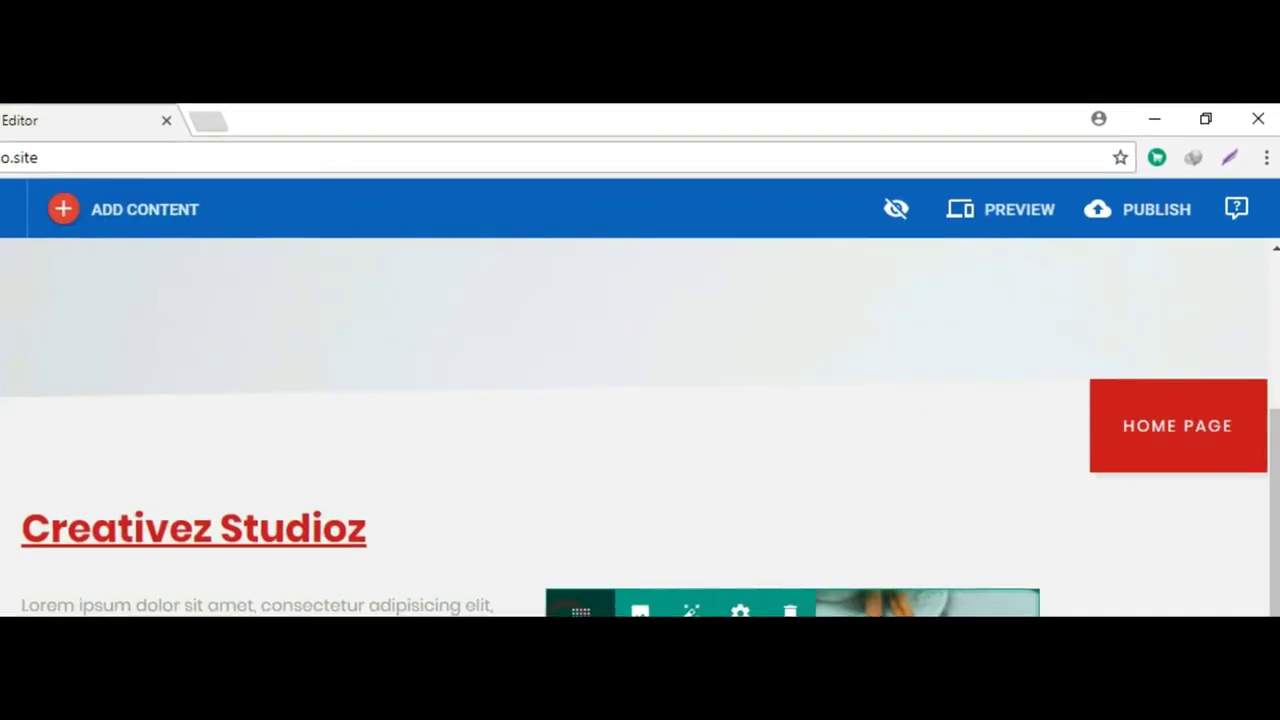
{"action": "mouse_move", "coordinate": [500, 541]}
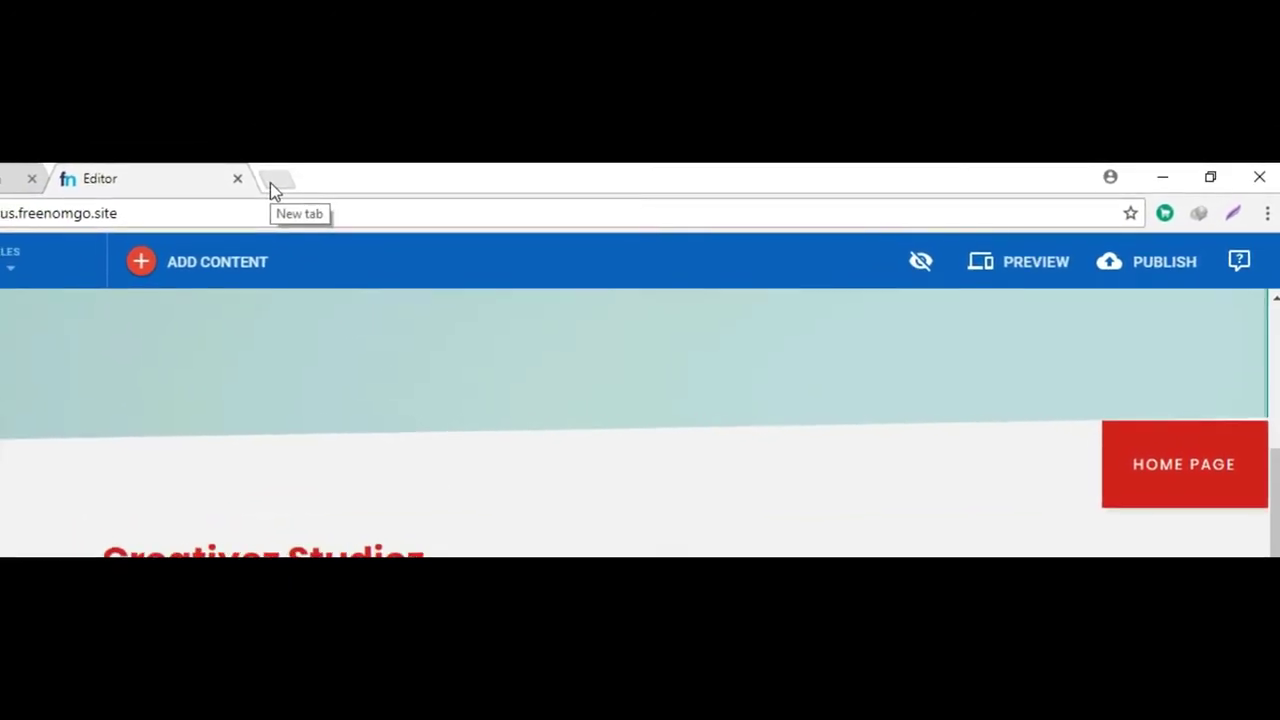
{"action": "left_click", "coordinate": [272, 184]}
Go to creativezstudioz.tk in the new Chrome tab.
{"action": "type", "text": "creat"}
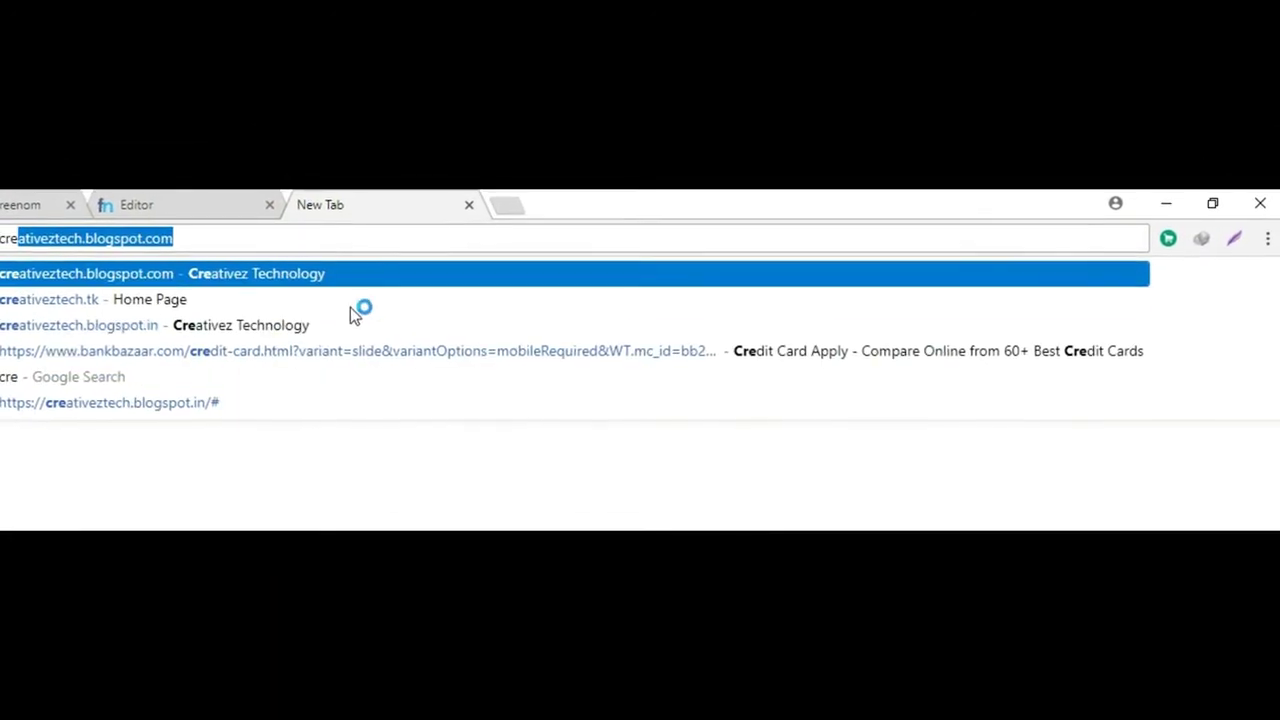
{"action": "type", "text": "ivezs"}
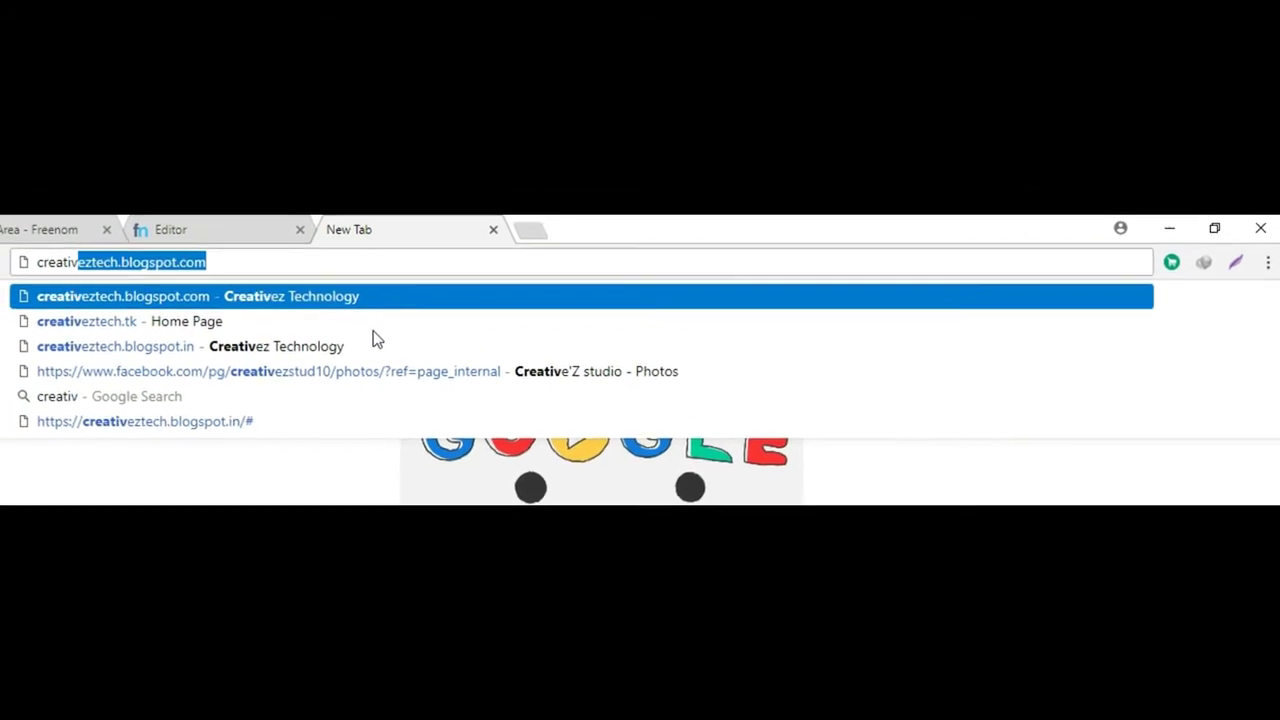
{"action": "type", "text": "tudioz"}
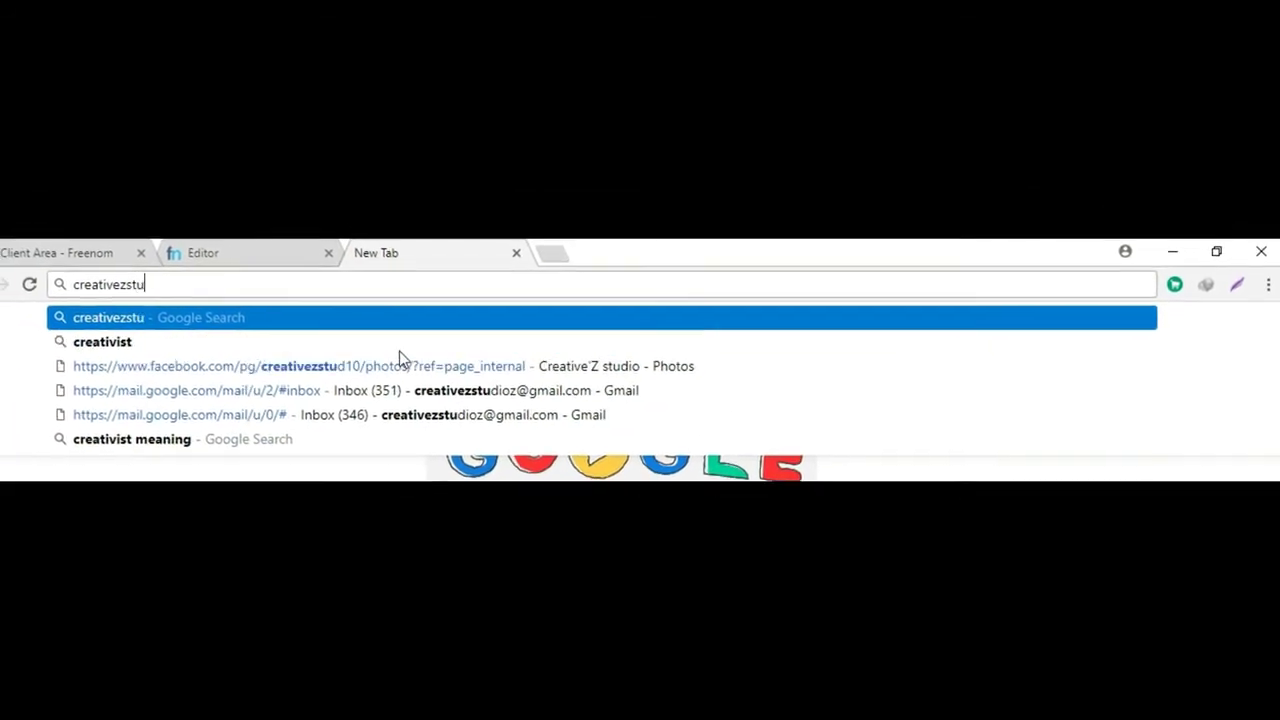
{"action": "type", "text": ".tk"}
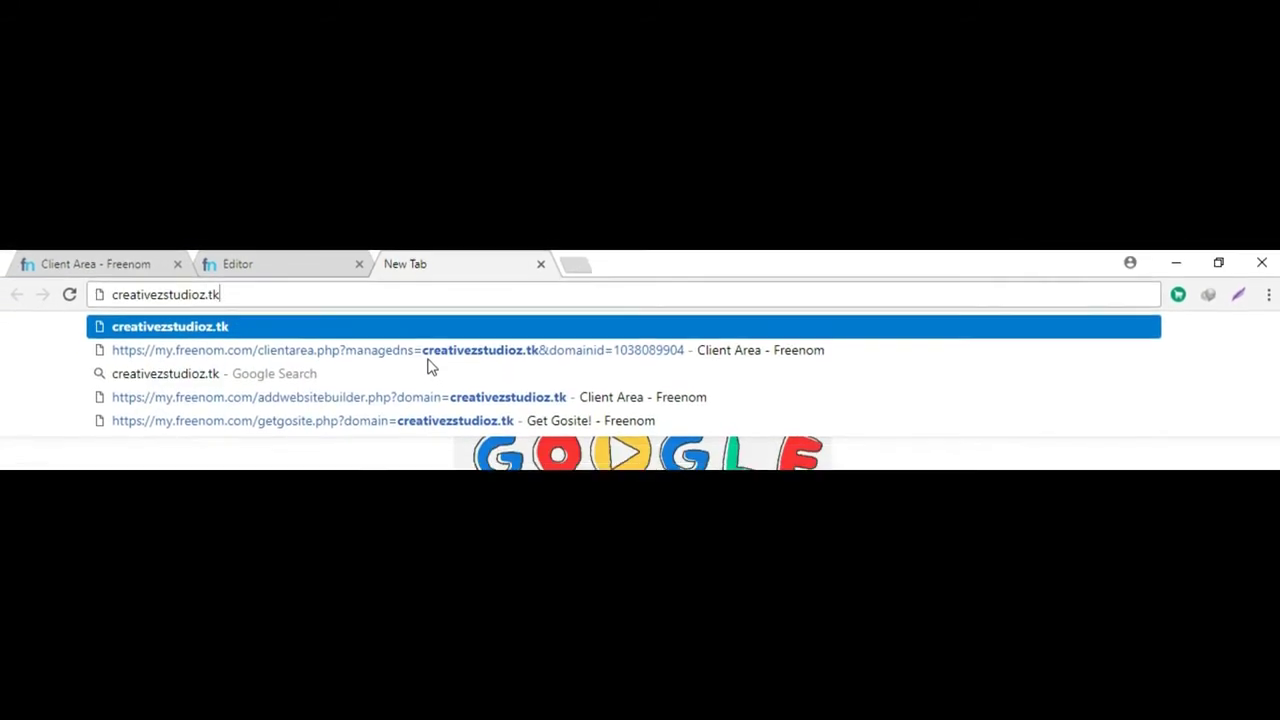
{"action": "key", "text": "Return"}
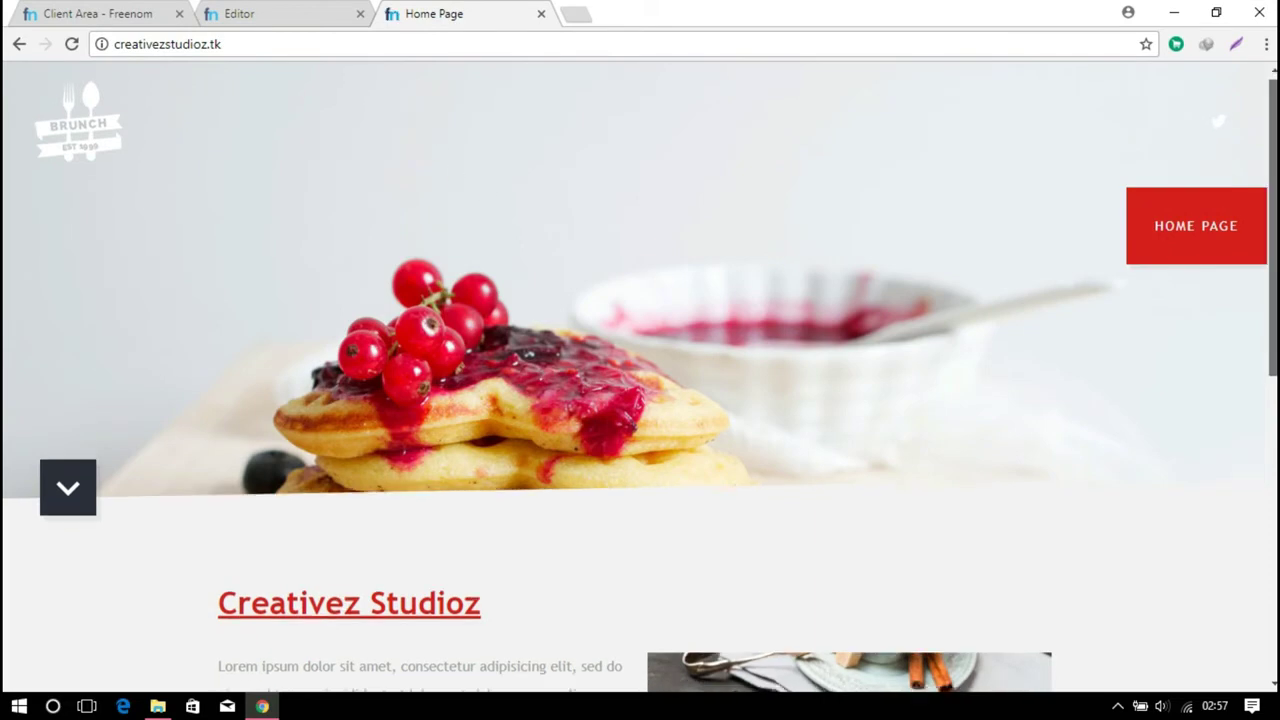
{"action": "scroll", "coordinate": [640, 380], "scroll_direction": "down", "scroll_amount": 6}
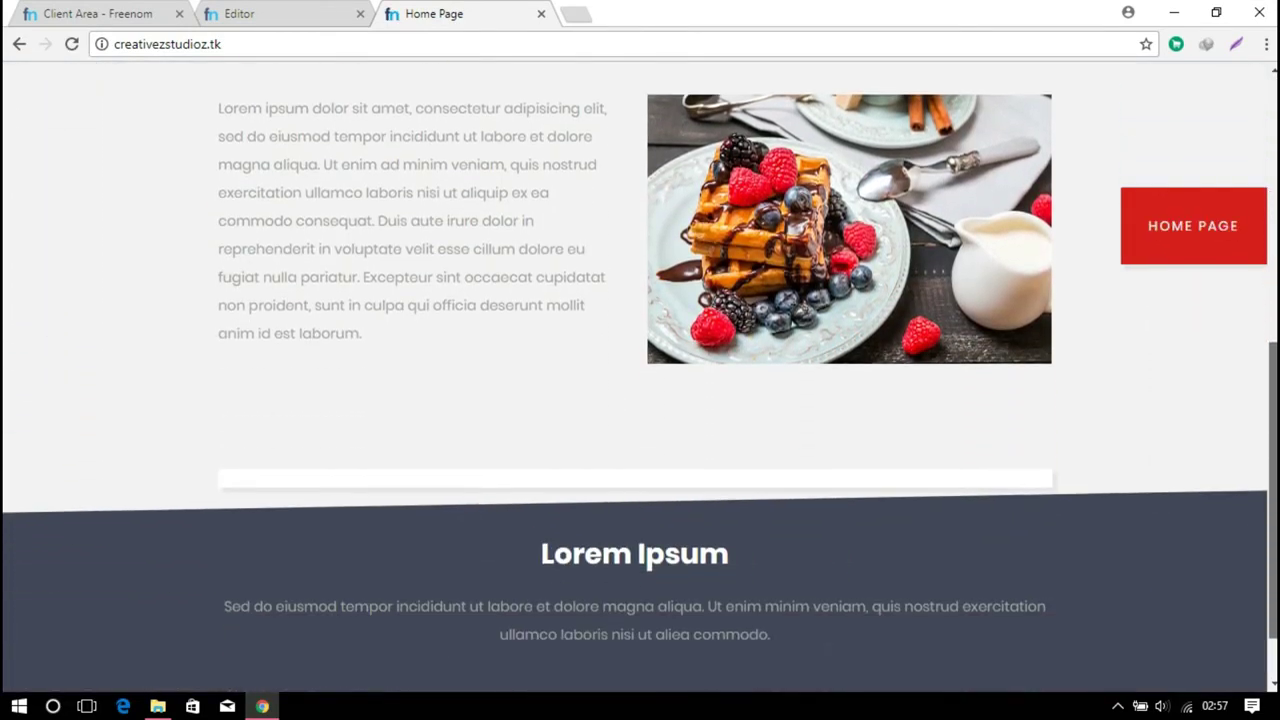
{"action": "scroll", "coordinate": [640, 380], "scroll_direction": "up", "scroll_amount": 6}
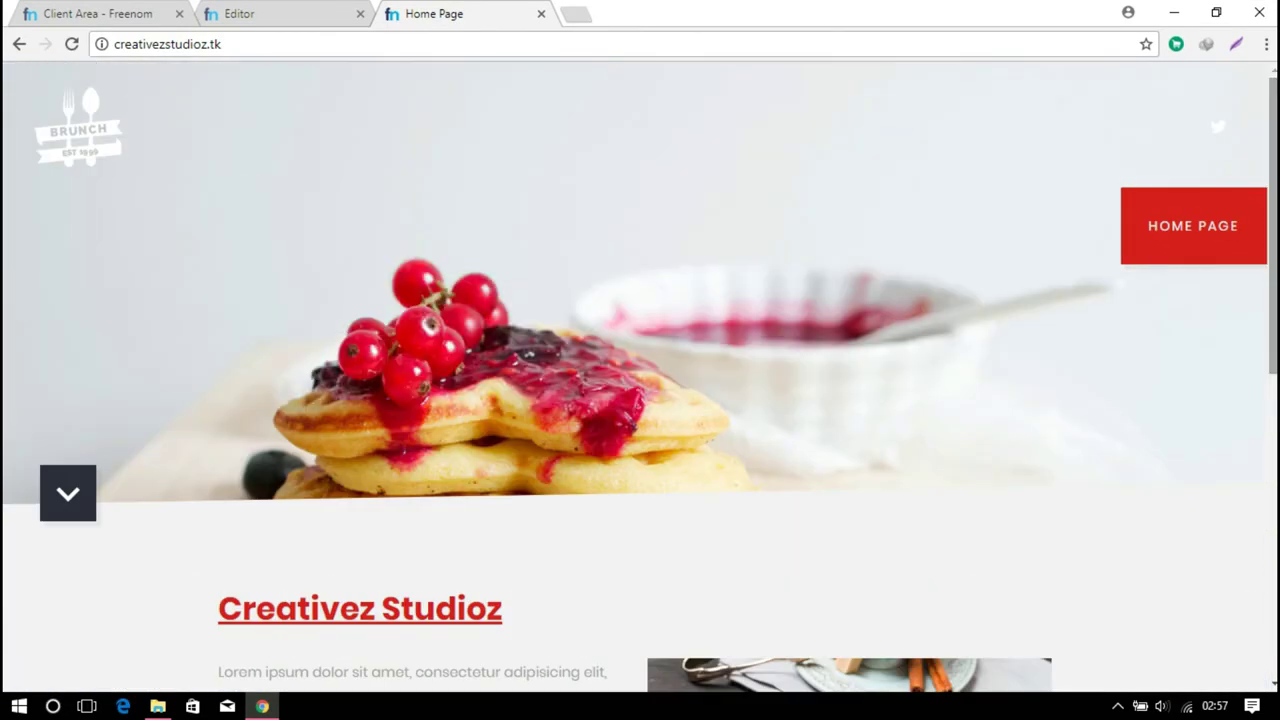